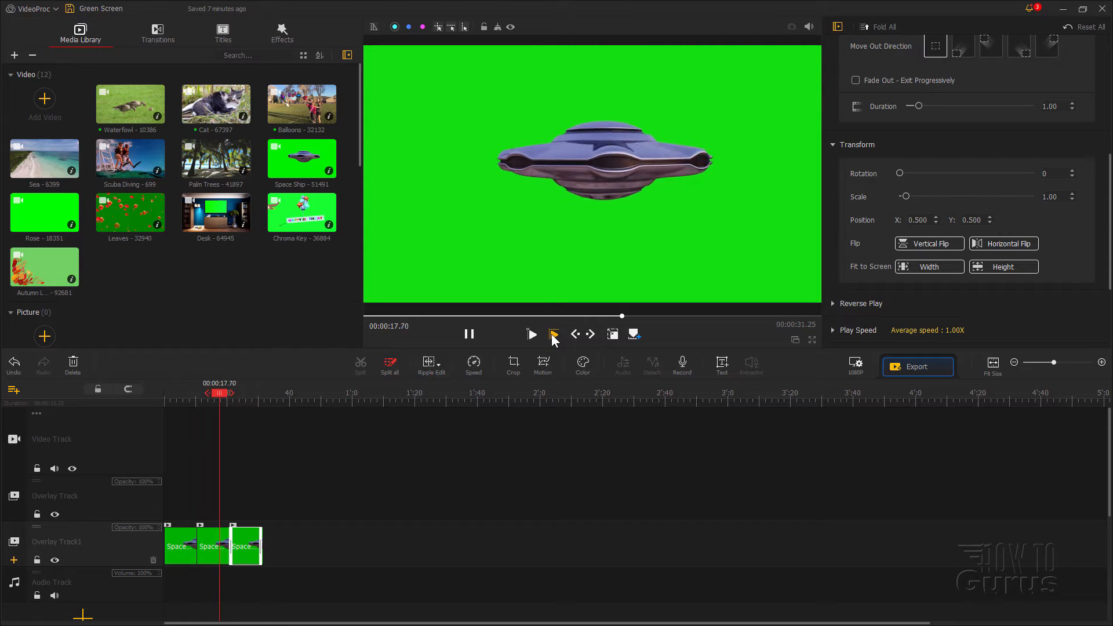
{"action": "left_click", "coordinate": [469, 334]}
{"action": "left_click_drag", "start_coordinate": [287, 554], "coordinate": [236, 551]}
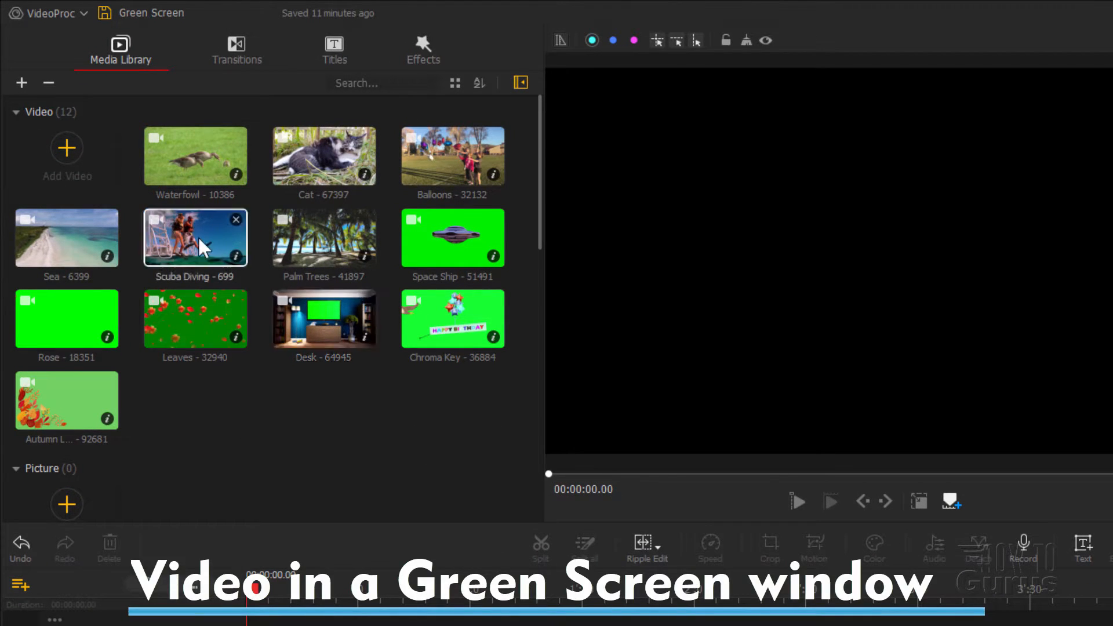
Add the Scuba Diving clip and the Palm Trees clip after it to the Video Track, and fit both in the timeline view
{"action": "left_click_drag", "start_coordinate": [197, 236], "coordinate": [269, 625]}
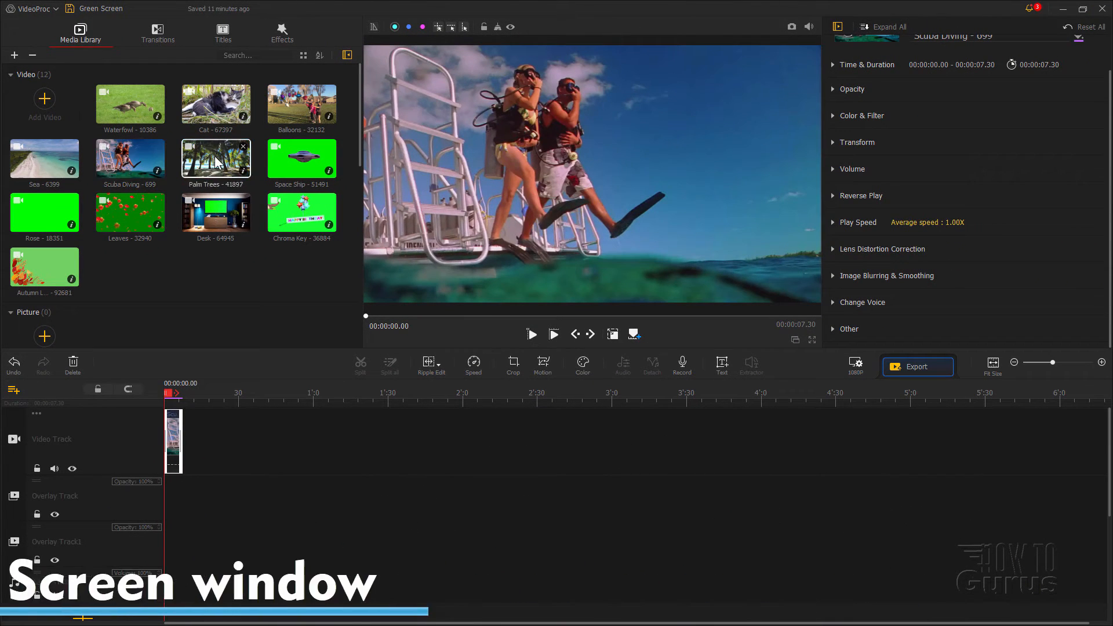
{"action": "left_click_drag", "start_coordinate": [230, 168], "coordinate": [204, 416]}
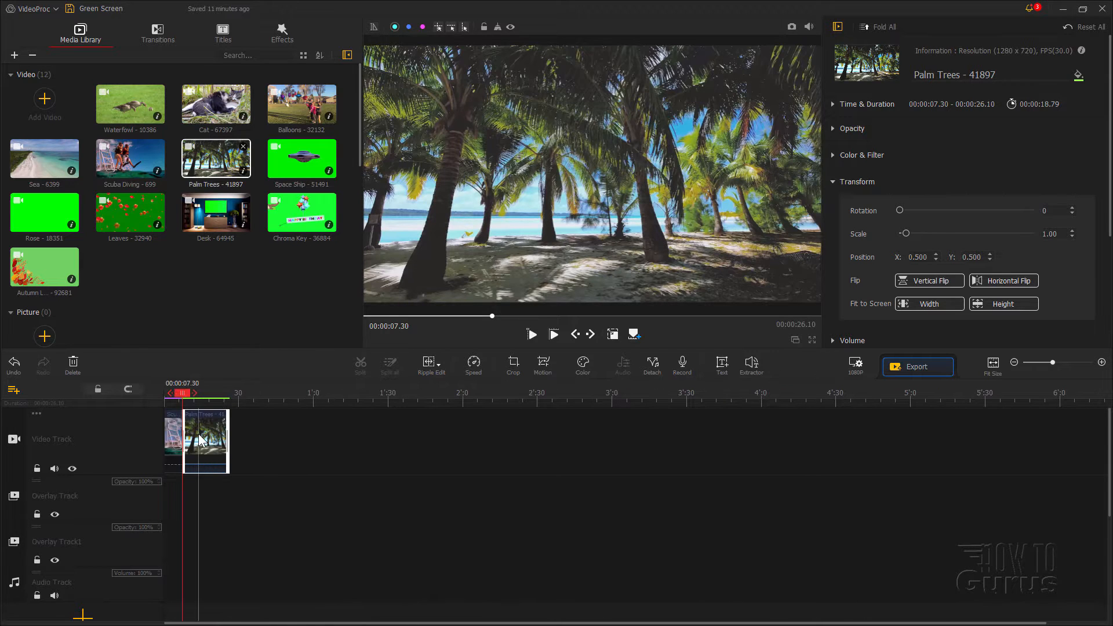
{"action": "left_click", "coordinate": [174, 440]}
{"action": "left_click", "coordinate": [197, 442], "text": "ctrl"}
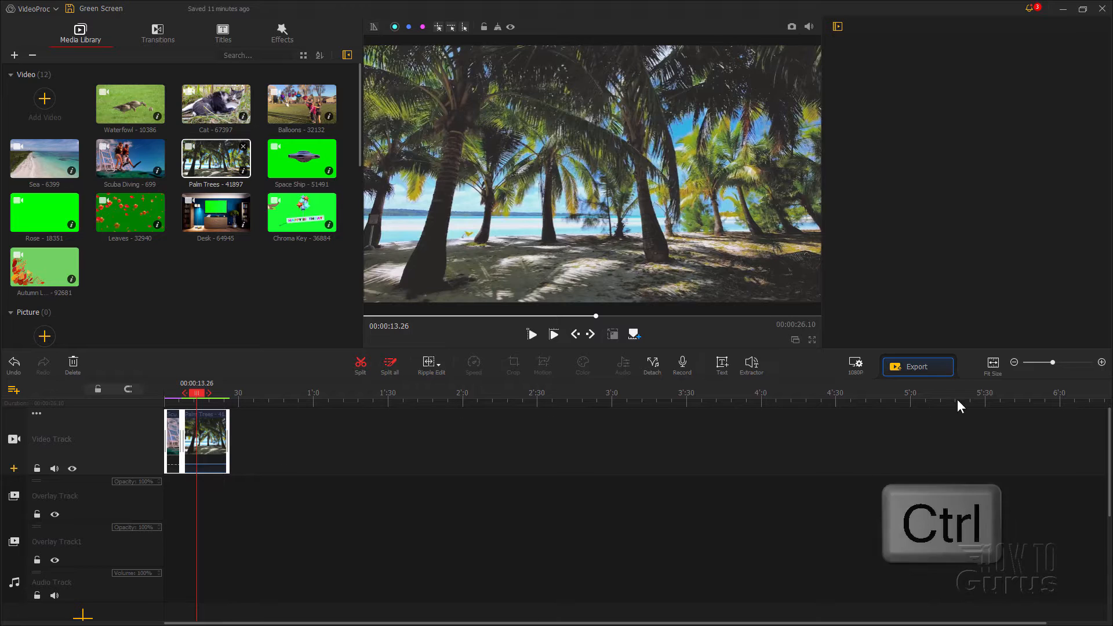
{"action": "left_click", "coordinate": [993, 366]}
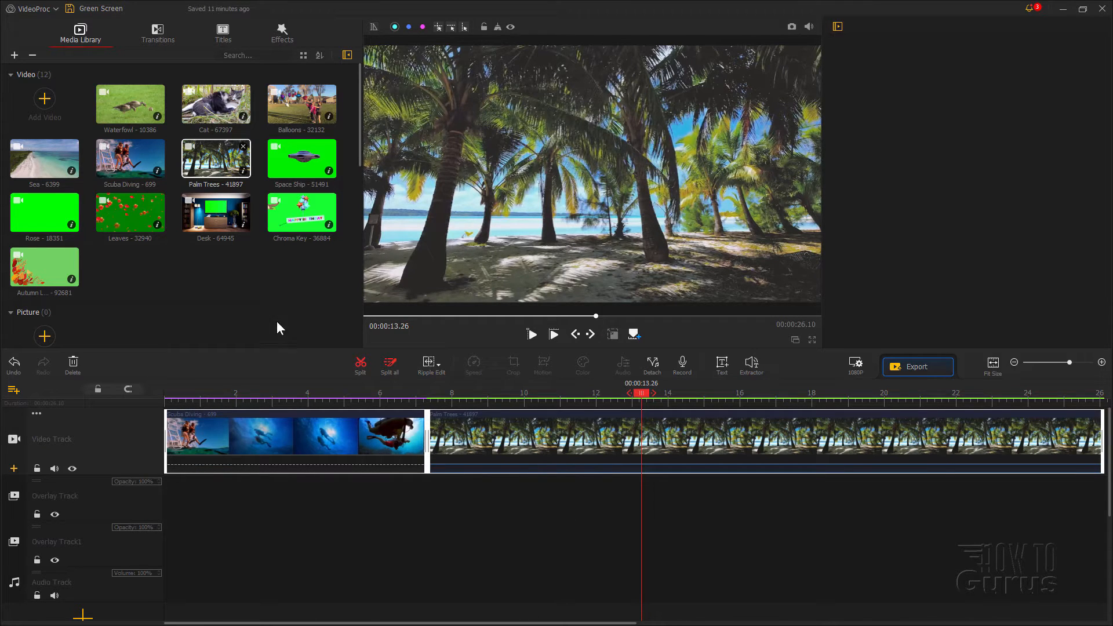
Place the Desk - 64945 clip on the first Overlay Track, aligned with the start of the timeline
{"action": "left_click_drag", "start_coordinate": [225, 223], "coordinate": [198, 489]}
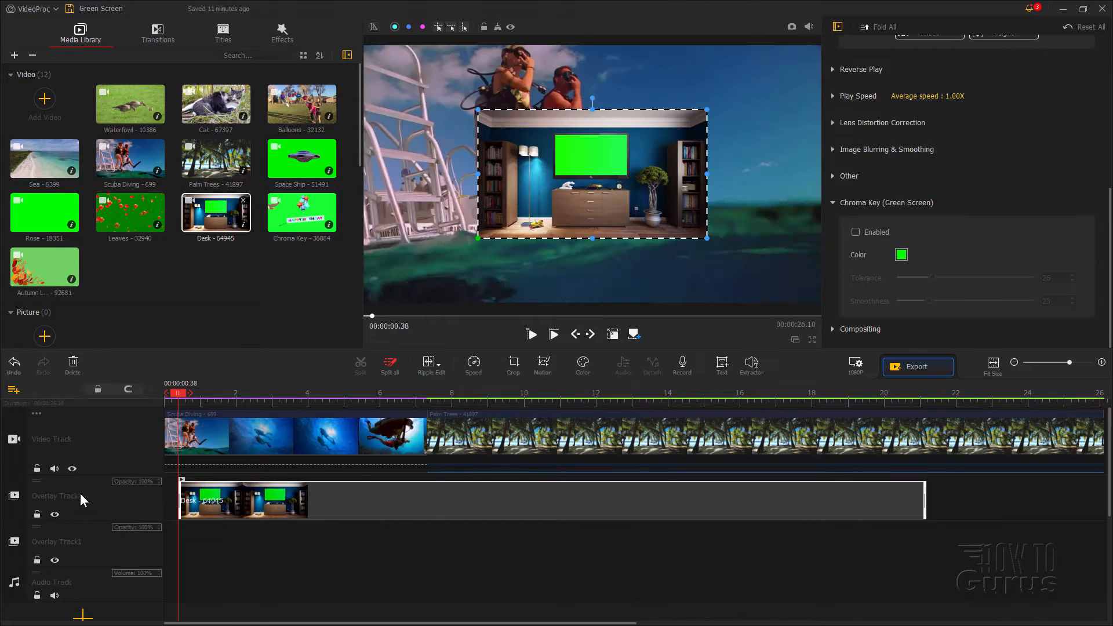
{"action": "left_click_drag", "start_coordinate": [263, 501], "coordinate": [526, 505]}
{"action": "left_click_drag", "start_coordinate": [614, 505], "coordinate": [316, 508]}
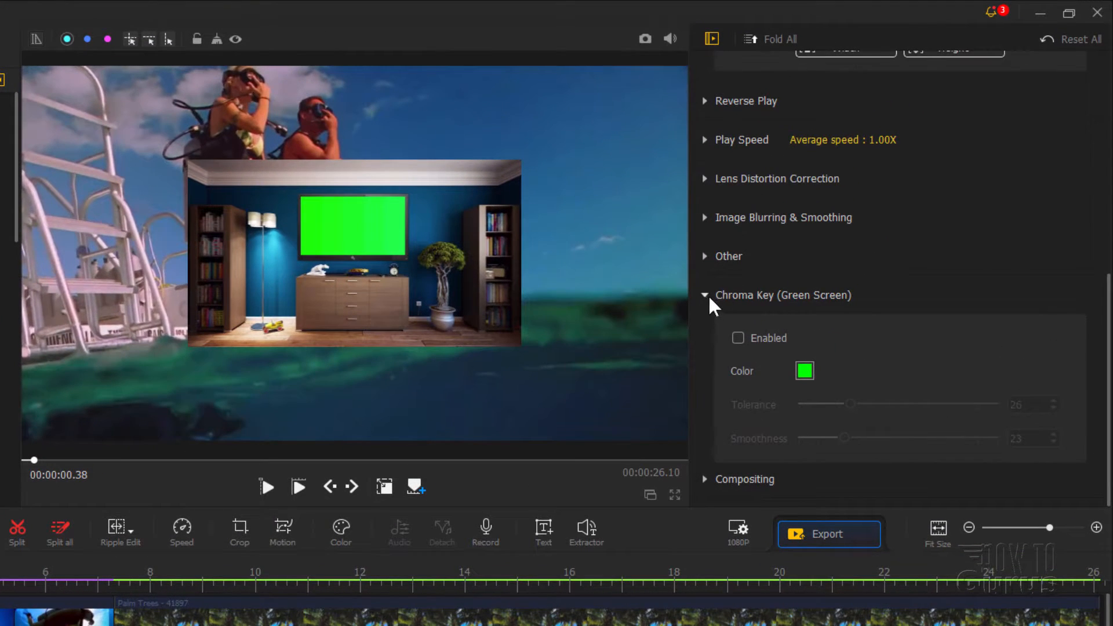
Scale the Desk overlay clip to fit the screen width
{"action": "left_click", "coordinate": [706, 295]}
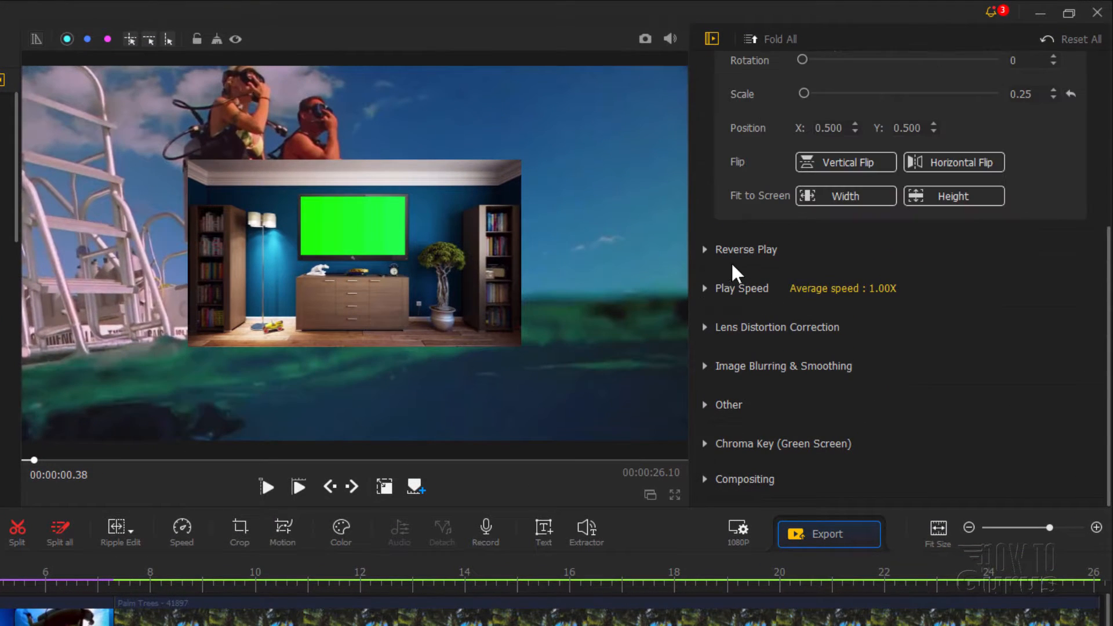
{"action": "scroll", "coordinate": [904, 220], "scroll_direction": "up", "scroll_amount": 5}
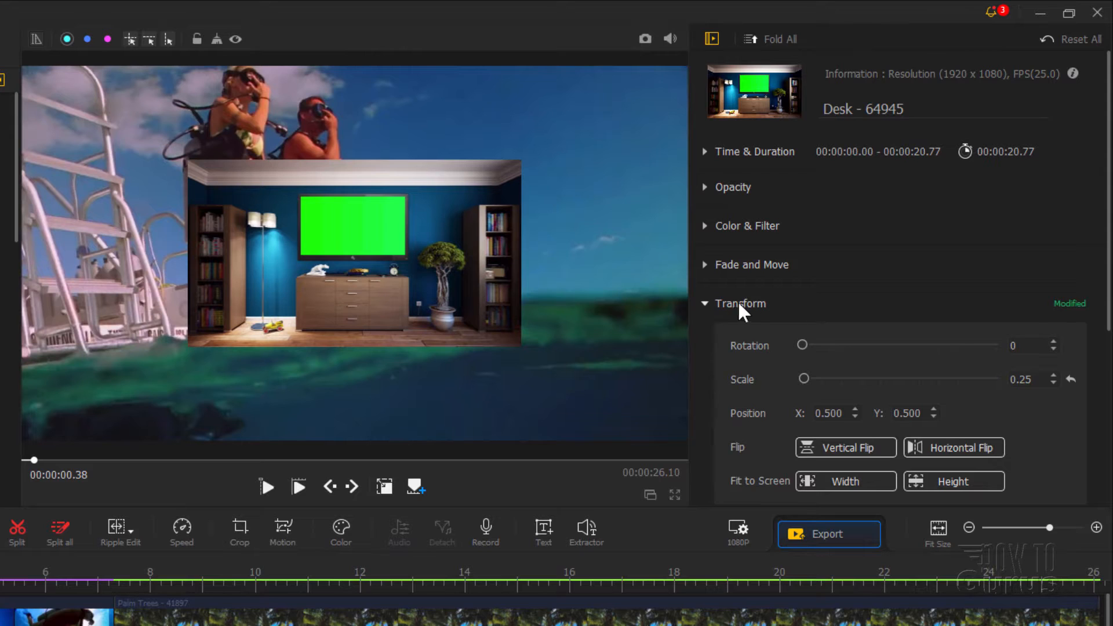
{"action": "left_click", "coordinate": [846, 474]}
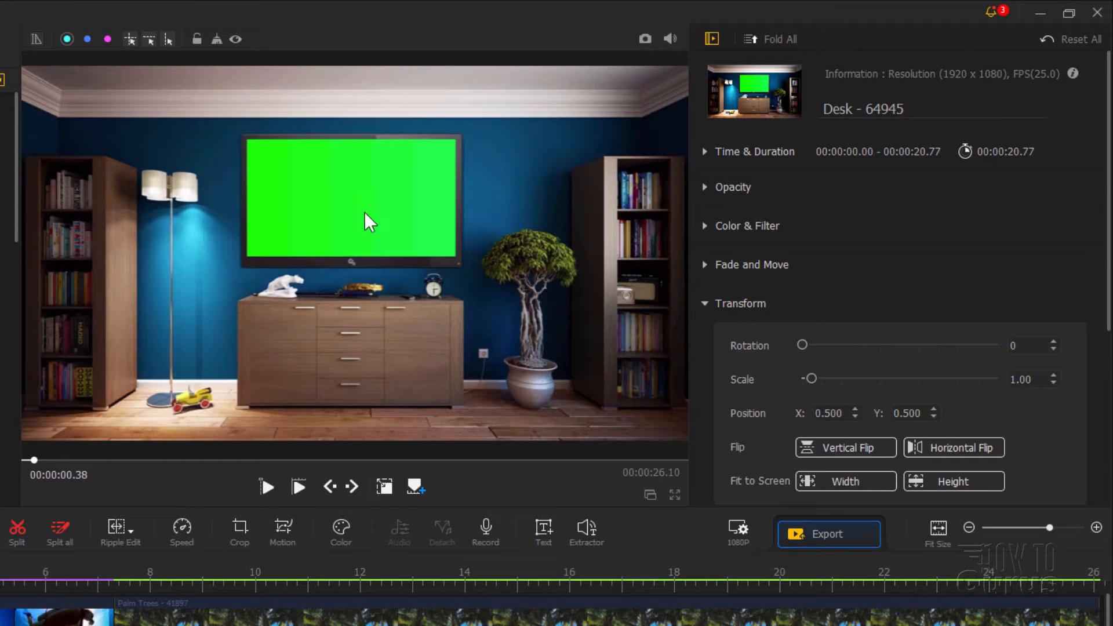
{"action": "left_click", "coordinate": [701, 302]}
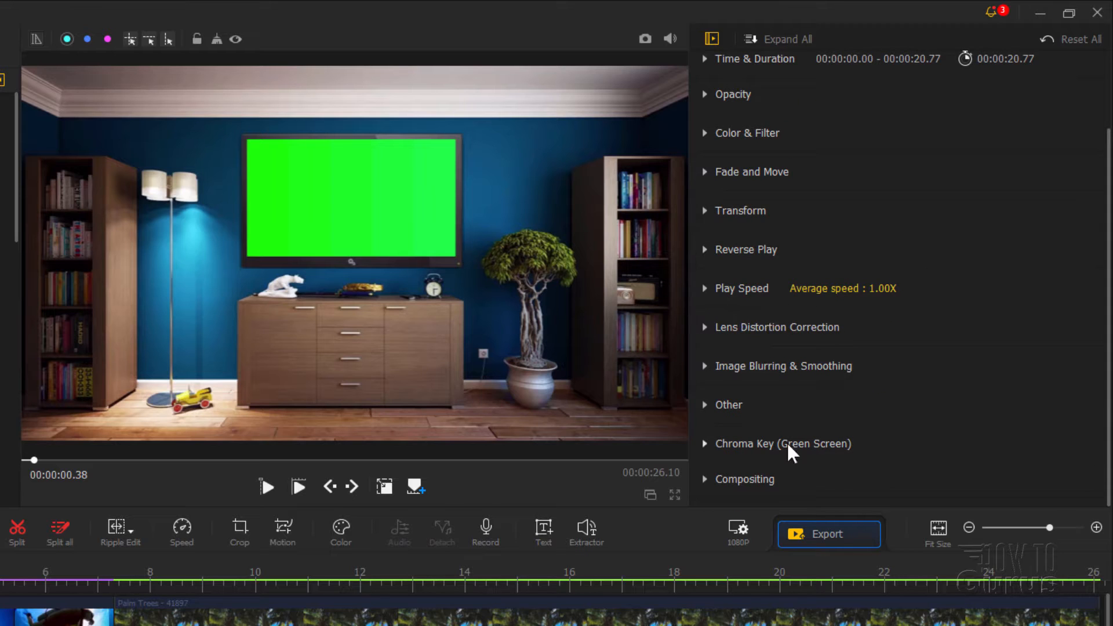
Enable the green Chroma Key on the Desk clip with a lower tolerance and preview the result on the timeline
{"action": "left_click", "coordinate": [741, 448]}
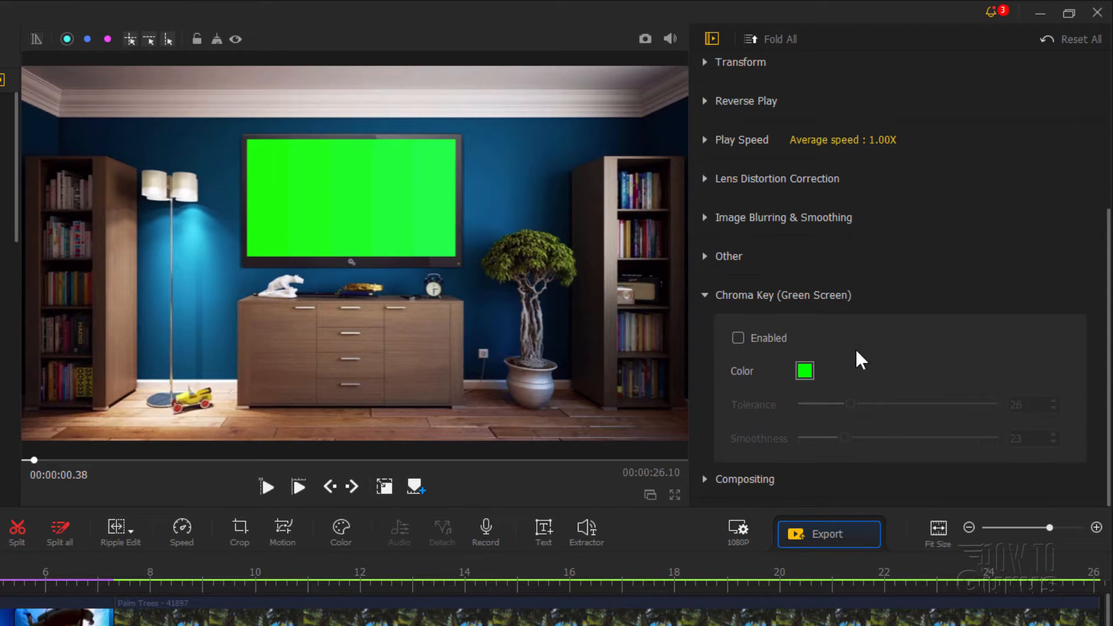
{"action": "left_click", "coordinate": [738, 339]}
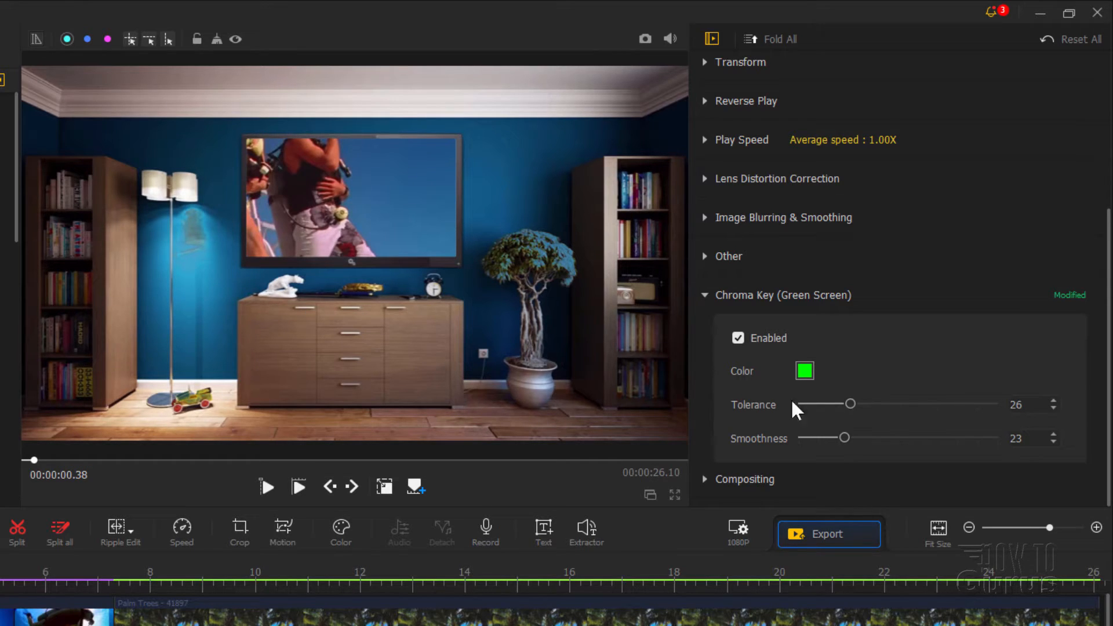
{"action": "left_click_drag", "start_coordinate": [851, 404], "coordinate": [827, 406]}
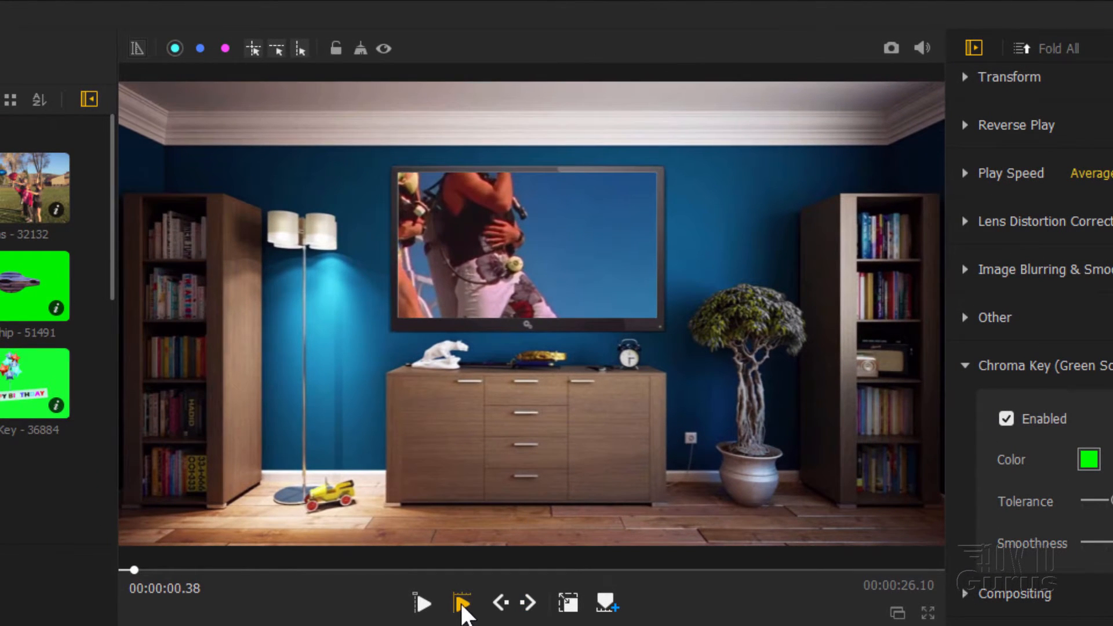
{"action": "left_click", "coordinate": [462, 604]}
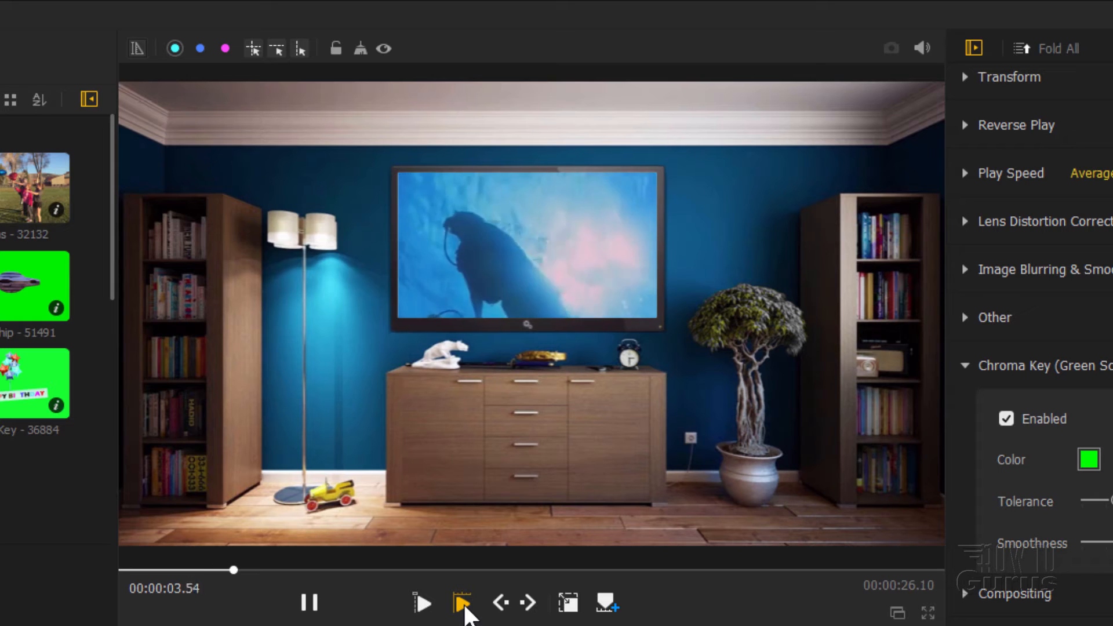
{"action": "left_click", "coordinate": [310, 603]}
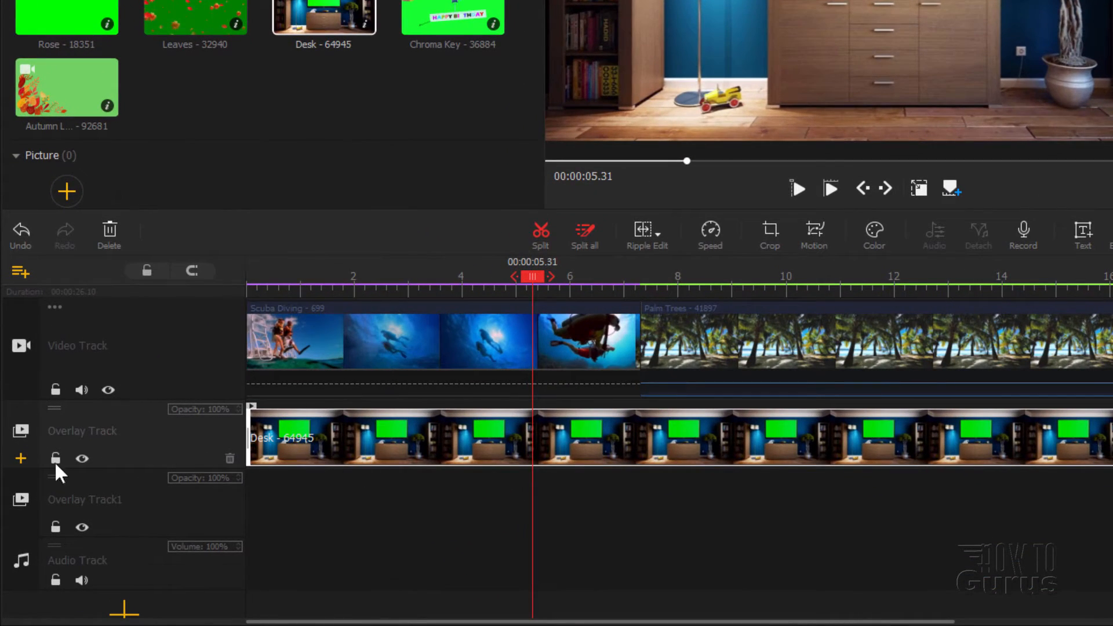
Lock the overlay track holding the Desk clip, and shrink and position the Scuba Diving clip to fit behind the TV screen
{"action": "left_click", "coordinate": [55, 459]}
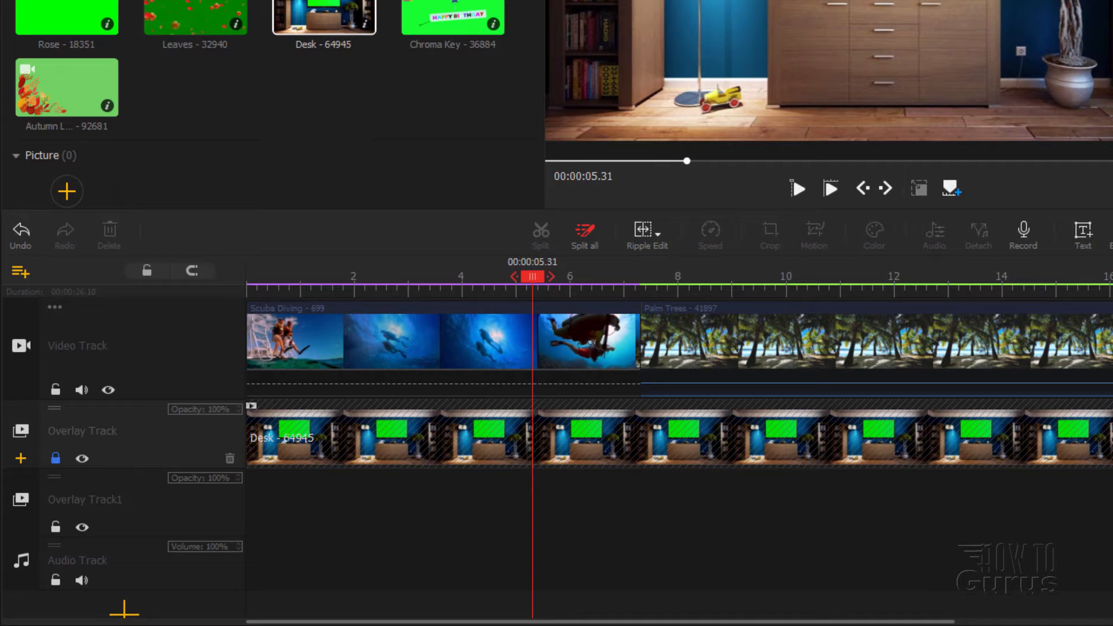
{"action": "left_click", "coordinate": [436, 356]}
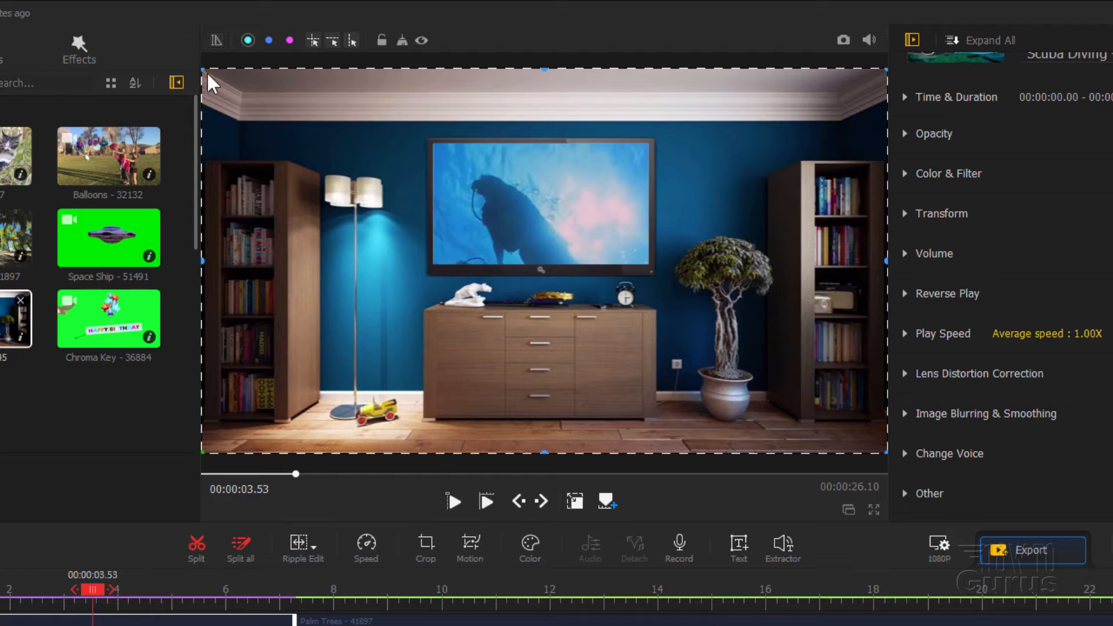
{"action": "left_click_drag", "start_coordinate": [205, 70], "coordinate": [329, 140]}
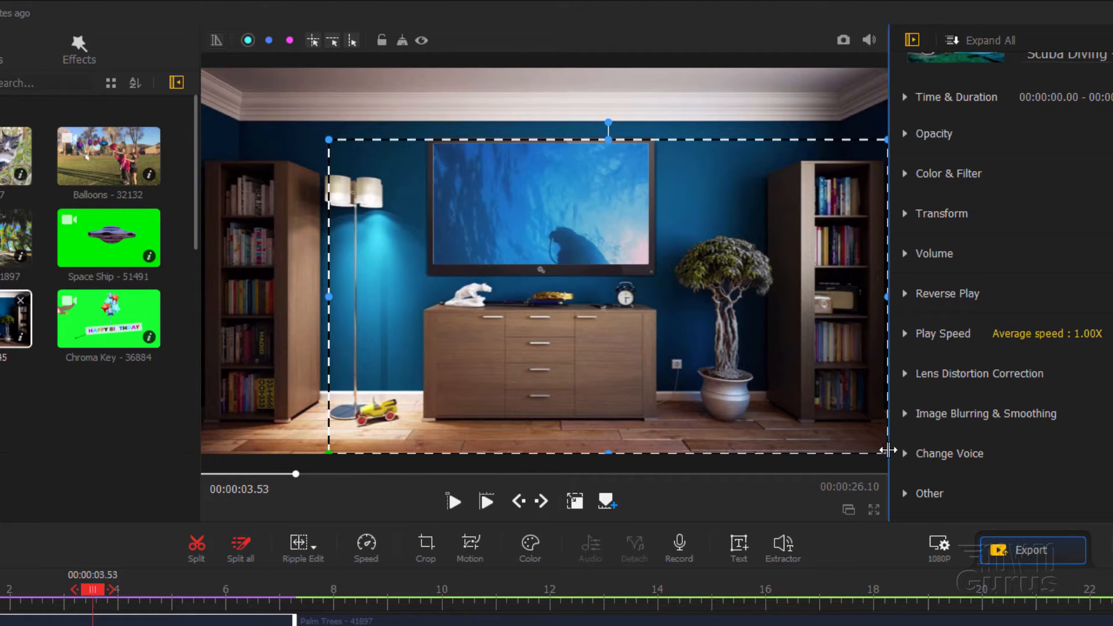
{"action": "left_click_drag", "start_coordinate": [885, 452], "coordinate": [661, 309]}
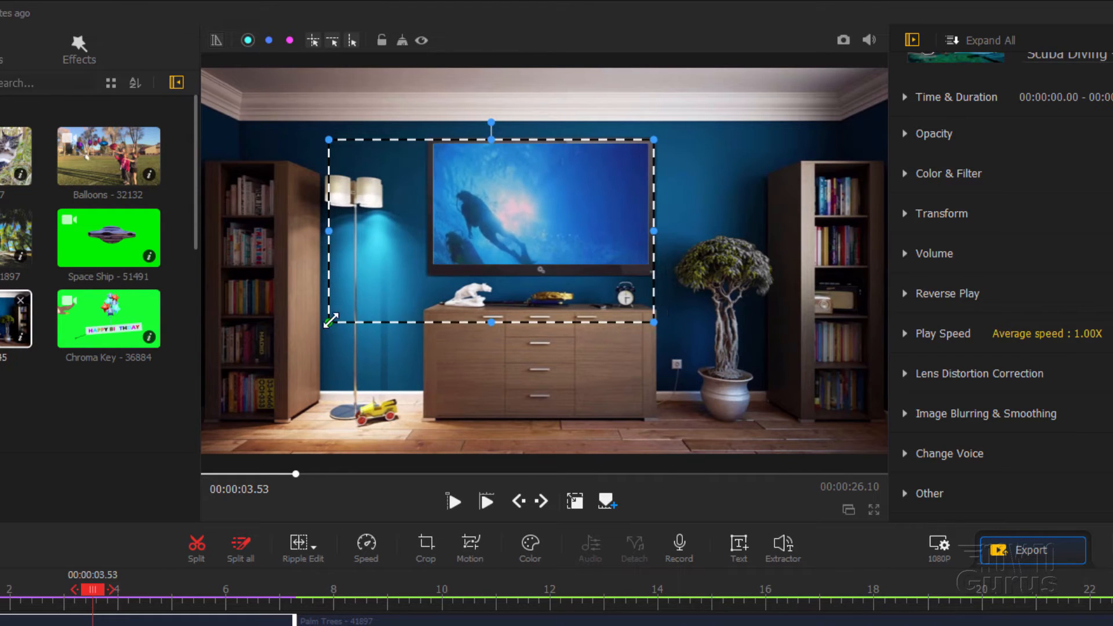
{"action": "left_click_drag", "start_coordinate": [328, 322], "coordinate": [422, 271]}
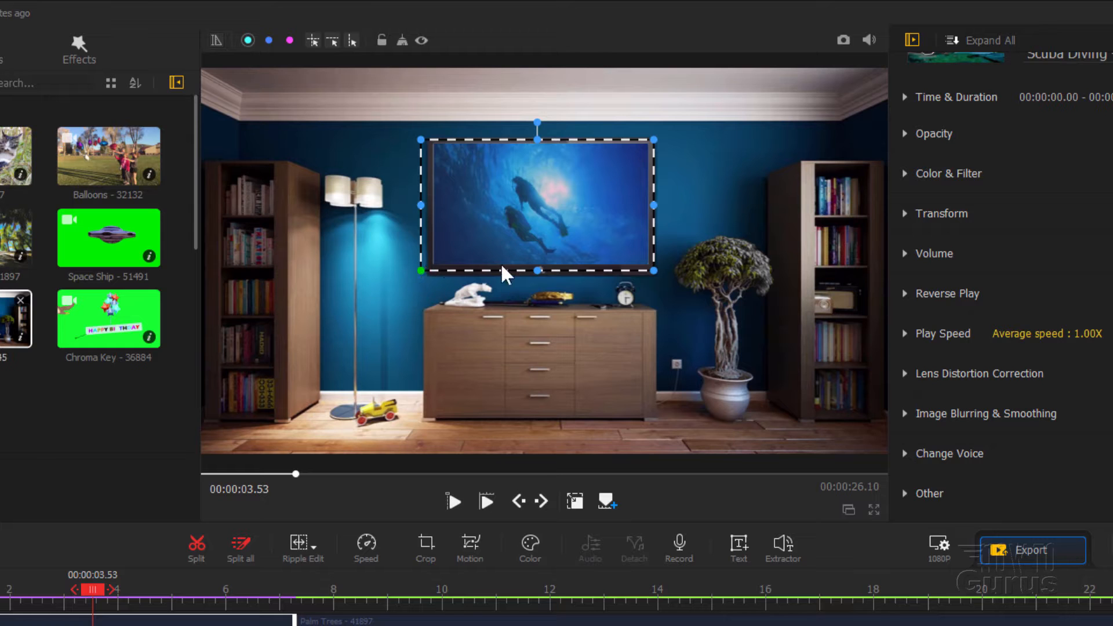
{"action": "left_click_drag", "start_coordinate": [505, 253], "coordinate": [509, 253]}
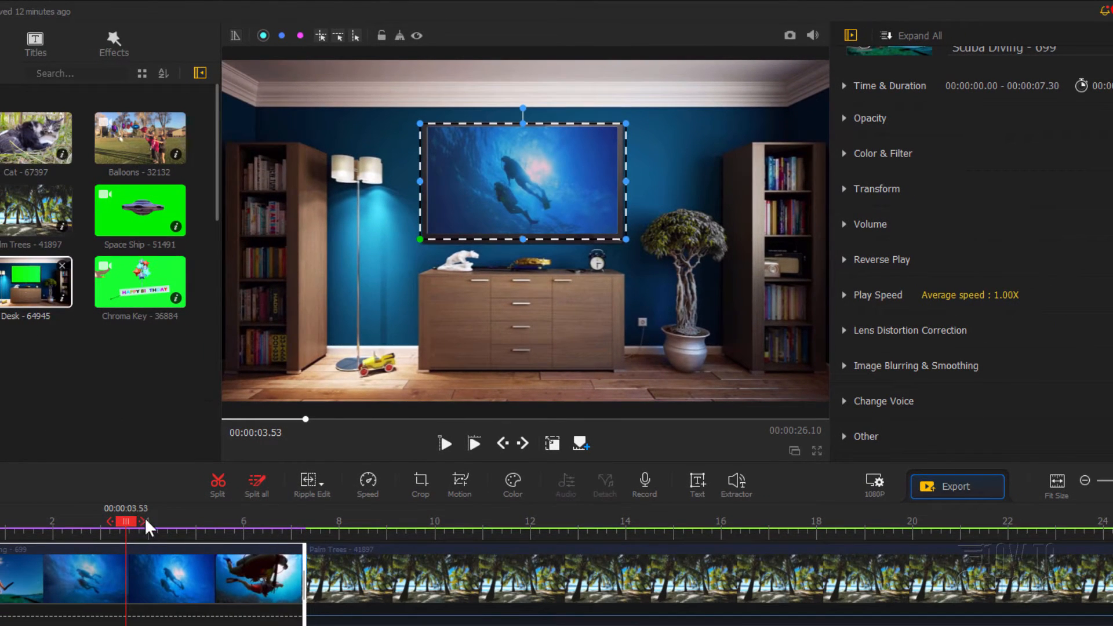
Shrink the Palm Trees clip to about 0.11 scale behind the TV screen, at about X 0.495, Y 0.642, and play the timeline
{"action": "left_click_drag", "start_coordinate": [129, 519], "coordinate": [439, 533]}
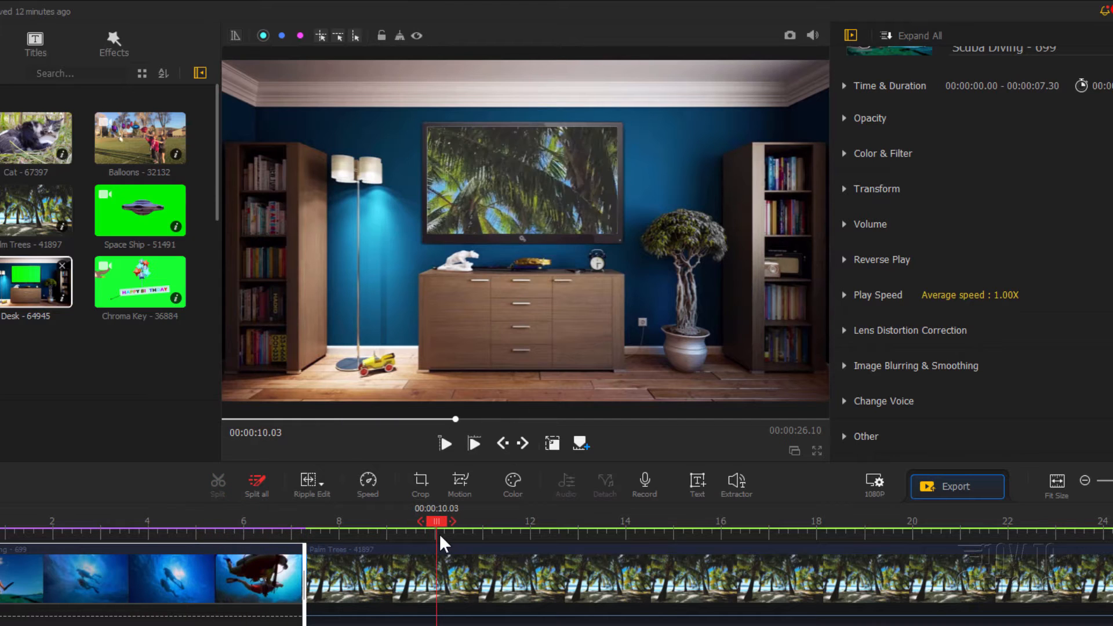
{"action": "left_click", "coordinate": [523, 585]}
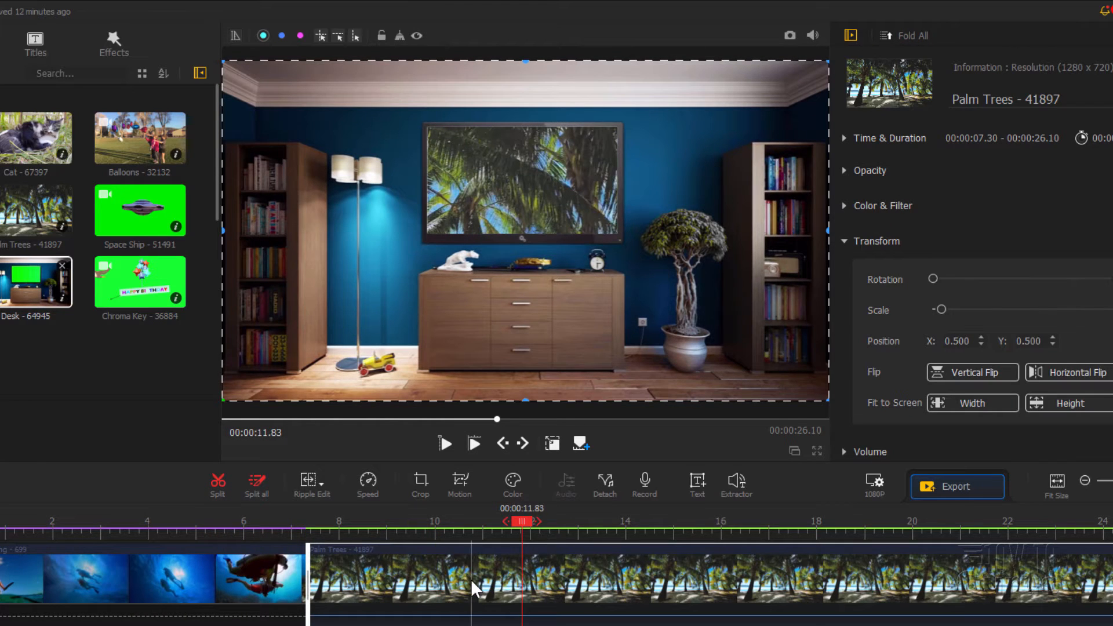
{"action": "left_click", "coordinate": [432, 577]}
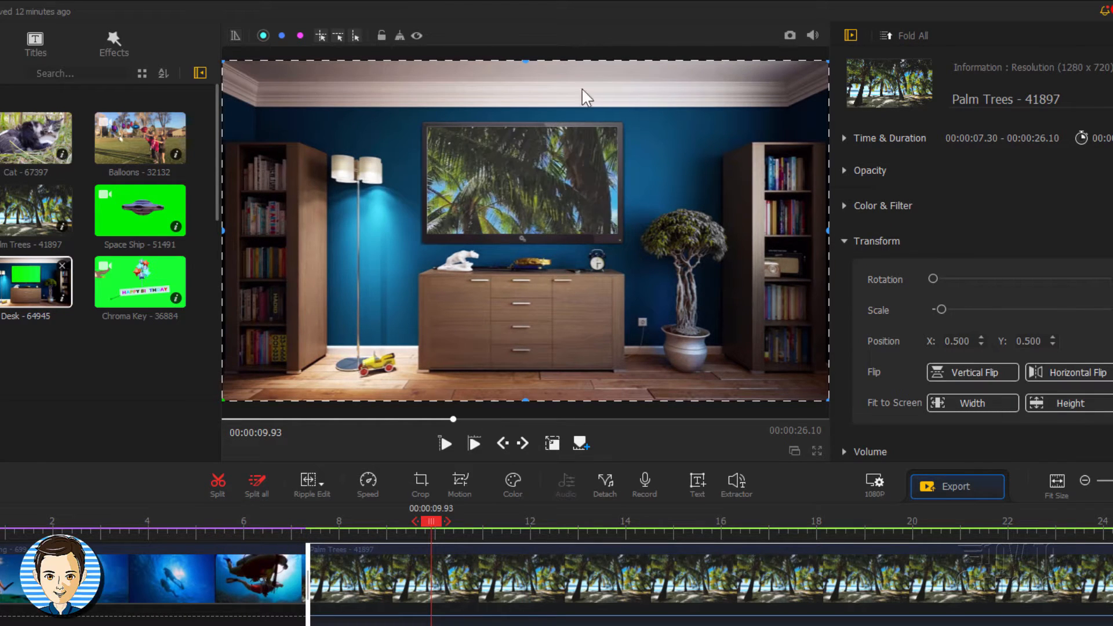
{"action": "left_click_drag", "start_coordinate": [224, 62], "coordinate": [338, 125]}
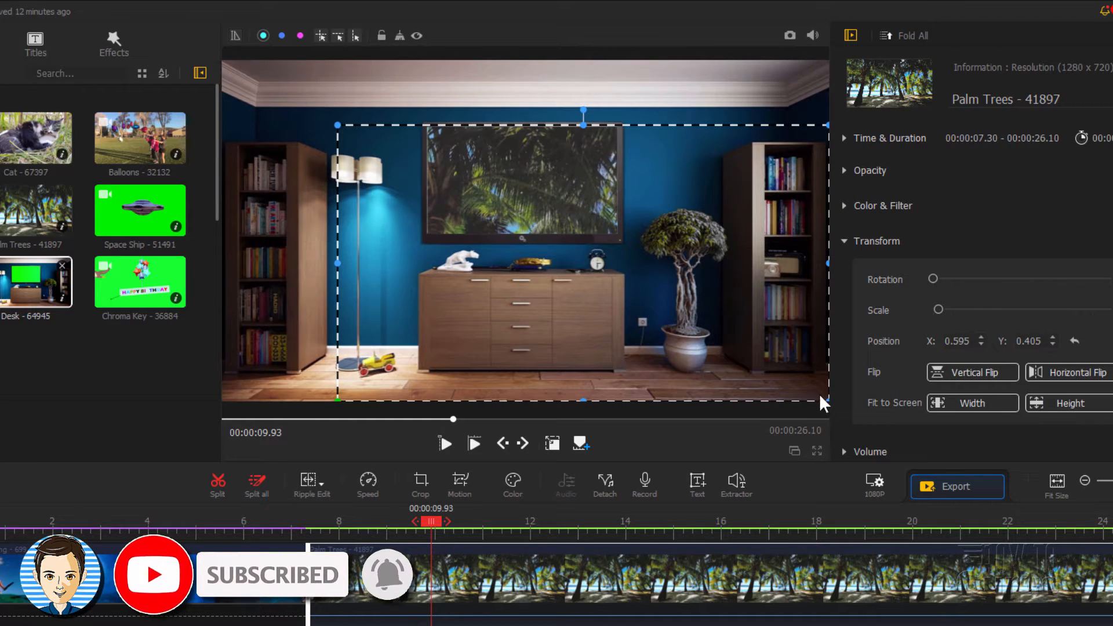
{"action": "left_click_drag", "start_coordinate": [795, 382], "coordinate": [420, 240]}
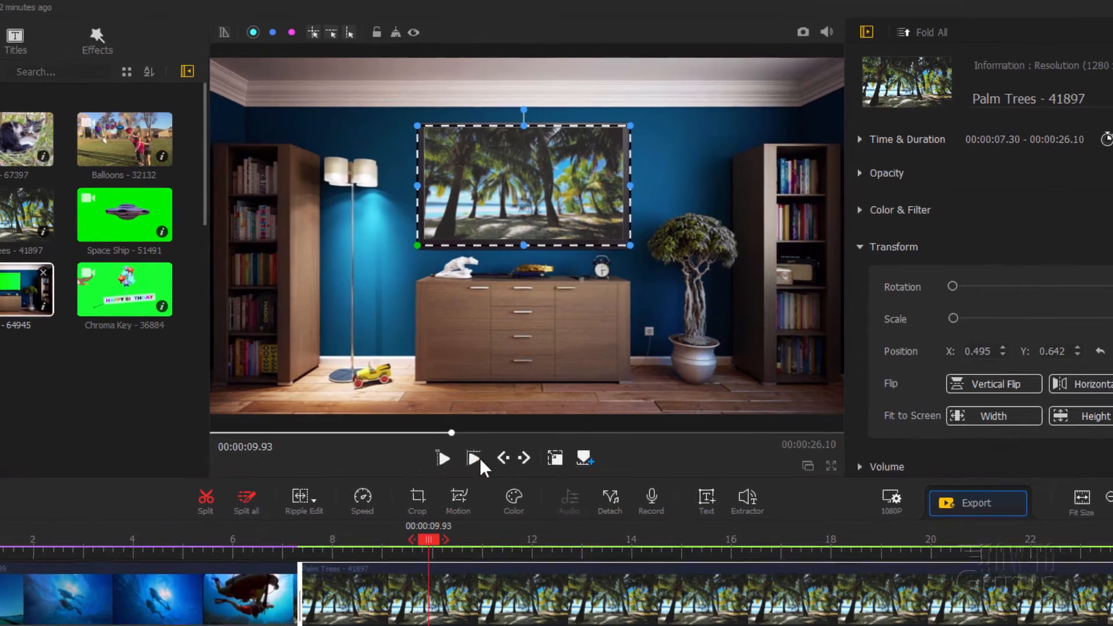
{"action": "left_click", "coordinate": [475, 445]}
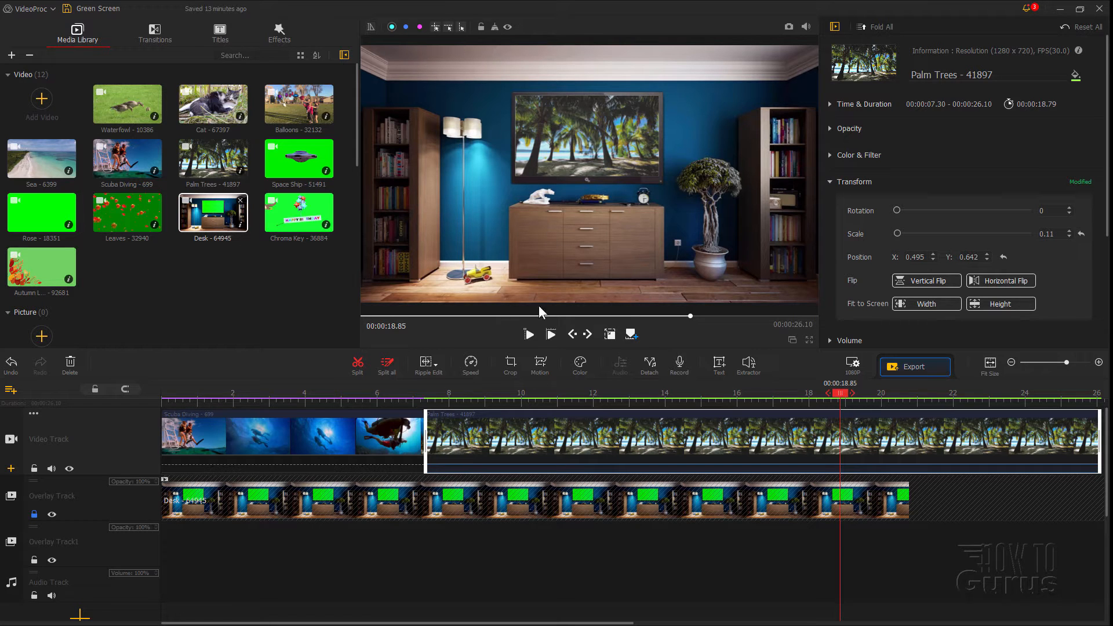
Clear the timeline by deleting the Palm Trees, Scuba Diving and Desk clips, unlocking the overlay track for the Desk clip
{"action": "left_click", "coordinate": [532, 447]}
{"action": "key", "text": "Delete"}
{"action": "left_click", "coordinate": [391, 447]}
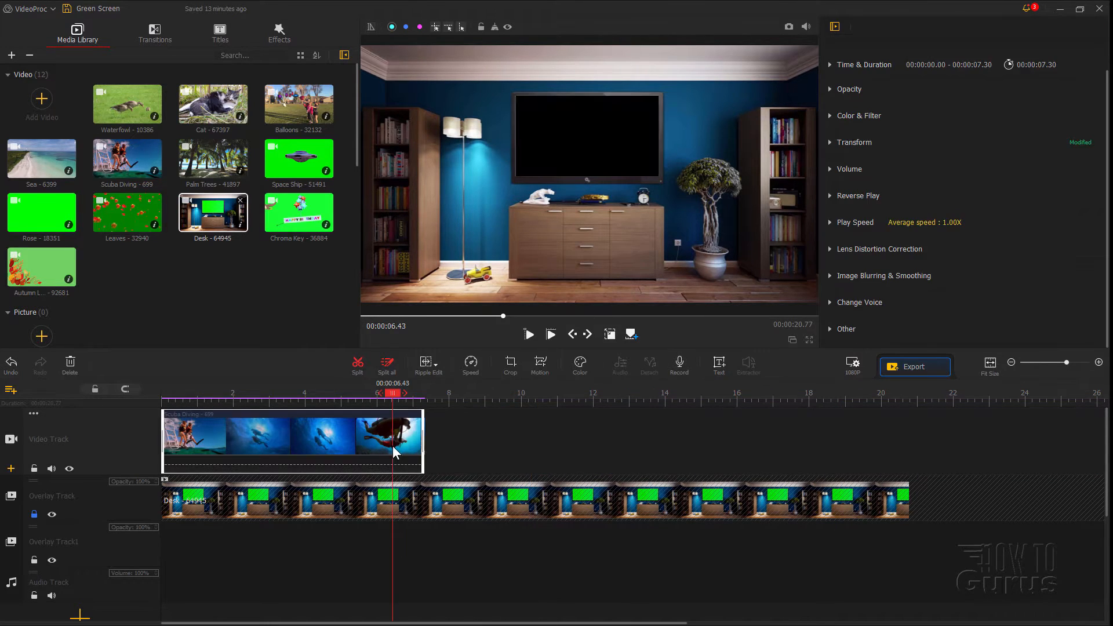
{"action": "key", "text": "Delete"}
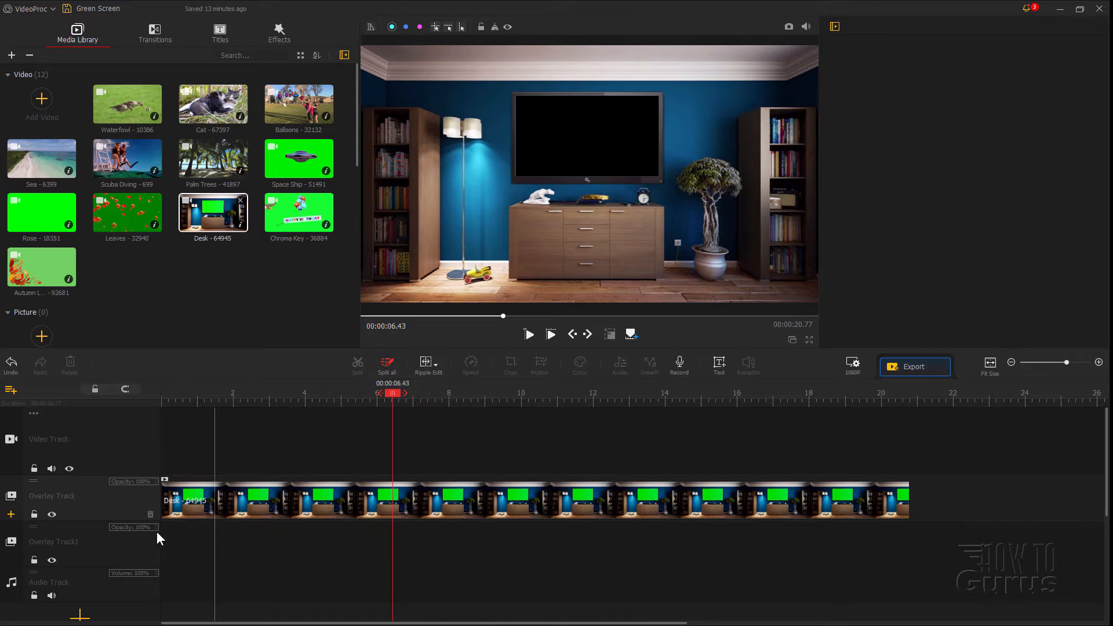
{"action": "left_click", "coordinate": [281, 512]}
{"action": "key", "text": "Delete"}
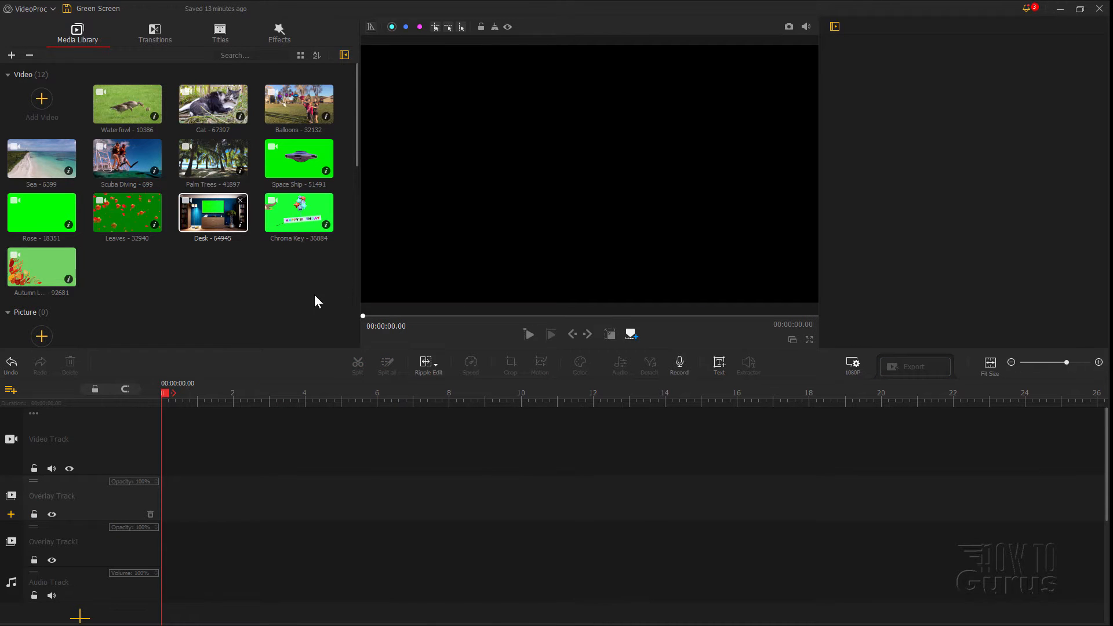
Add the Balloons - 32132 clip to the start of the Video Track and preview it through to near its end
{"action": "left_click_drag", "start_coordinate": [299, 104], "coordinate": [223, 414]}
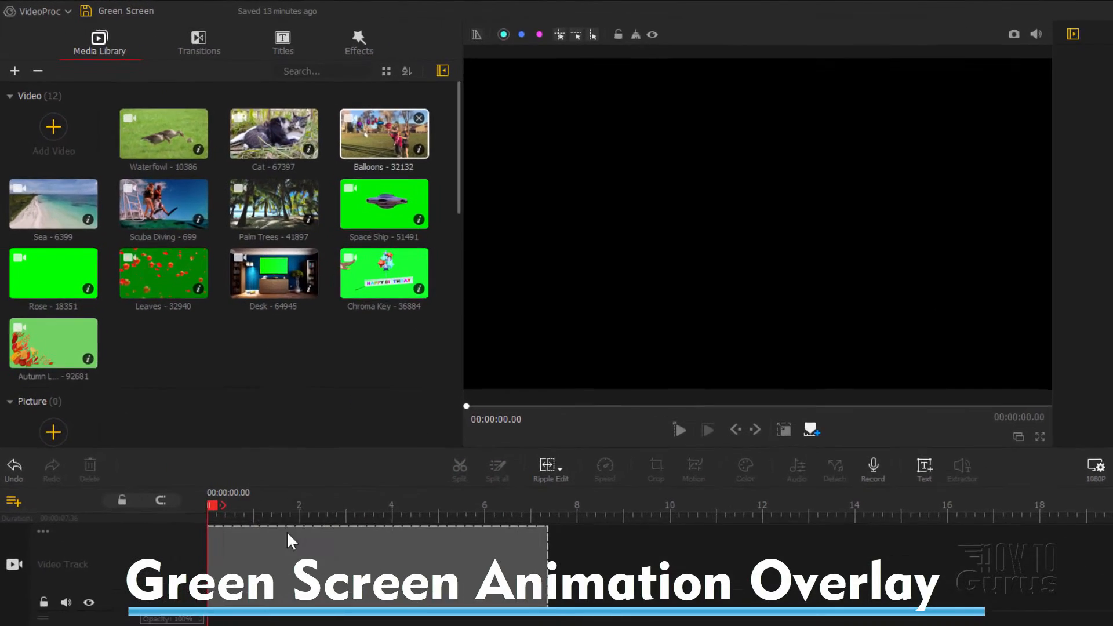
{"action": "left_click_drag", "start_coordinate": [286, 531], "coordinate": [287, 532]}
{"action": "left_click", "coordinate": [732, 445]}
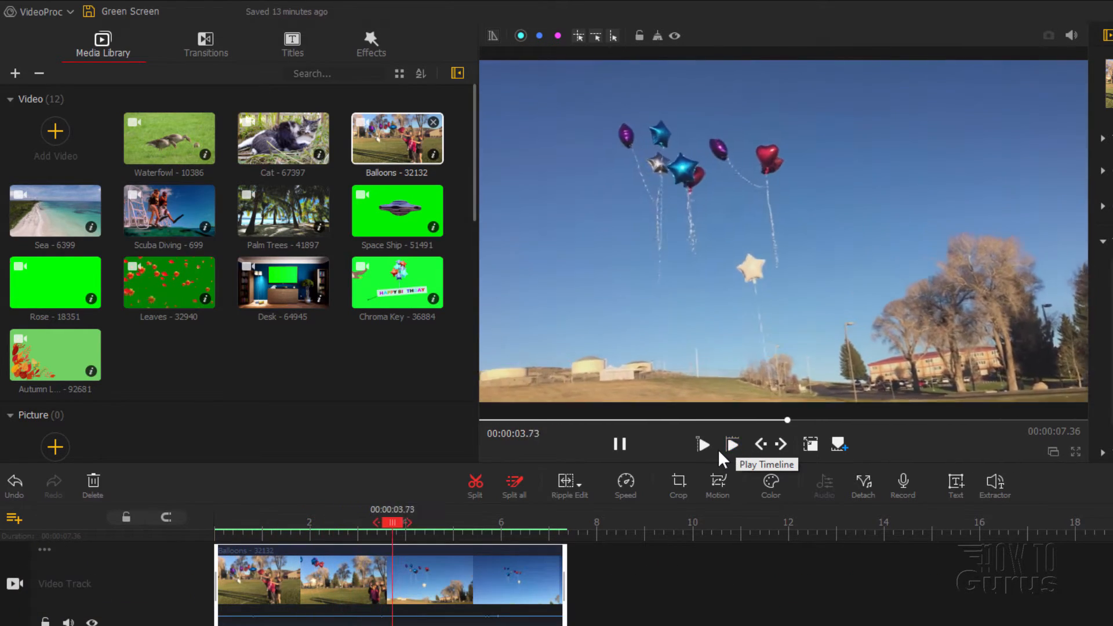
{"action": "left_click", "coordinate": [618, 446]}
{"action": "left_click", "coordinate": [552, 582]}
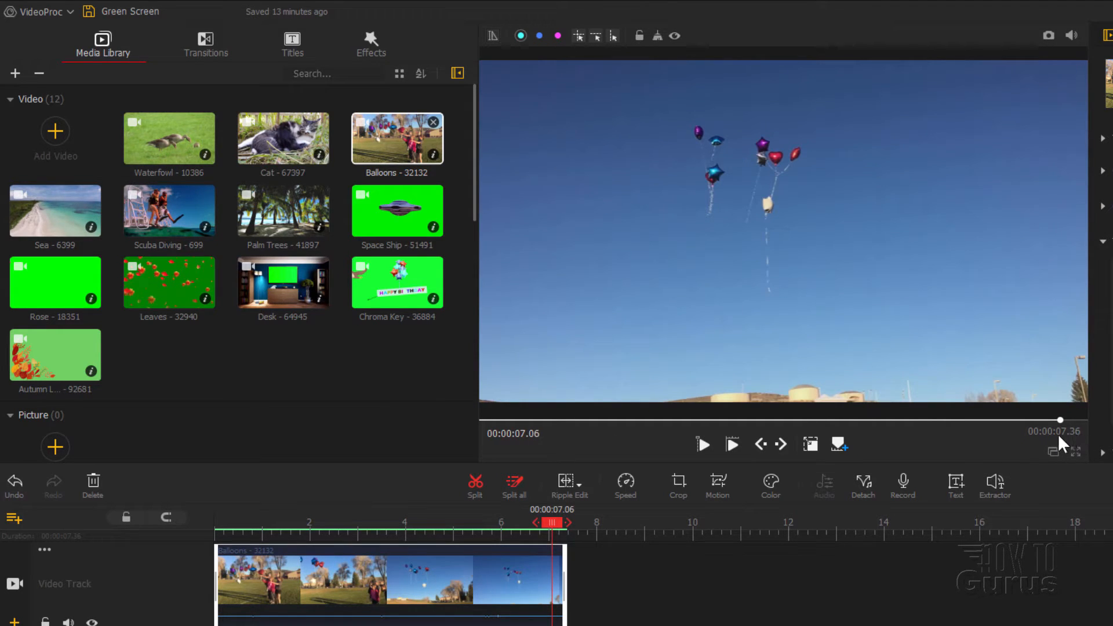
Add the Chroma Key - 36884 clip to the start of the Overlay Track and hide the Video Track
{"action": "left_click_drag", "start_coordinate": [373, 294], "coordinate": [324, 579]}
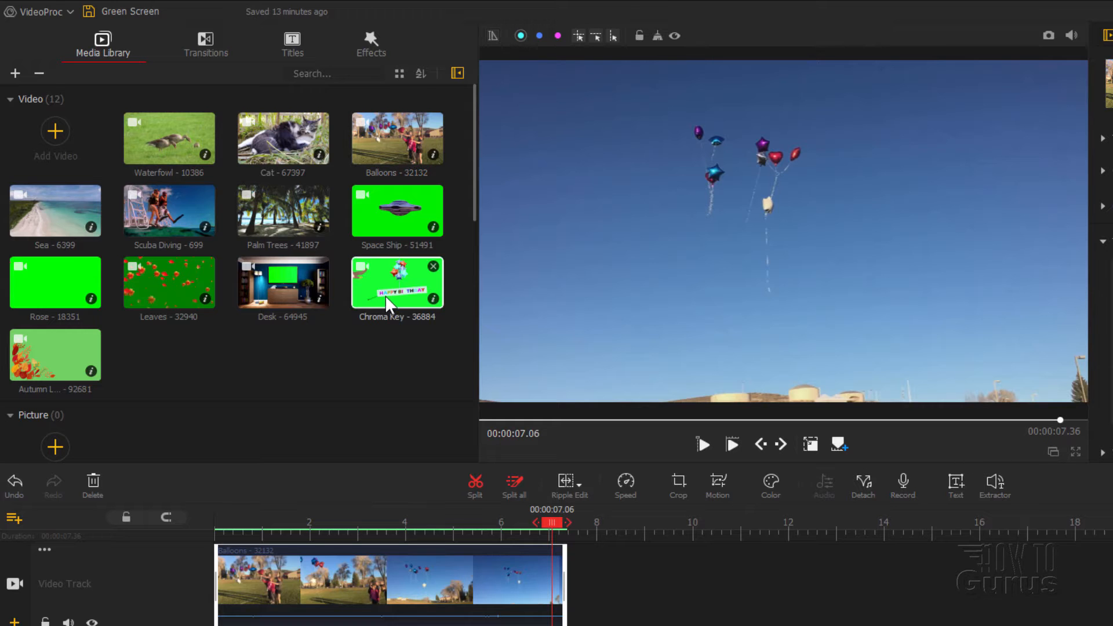
{"action": "left_click_drag", "start_coordinate": [276, 487], "coordinate": [186, 557]}
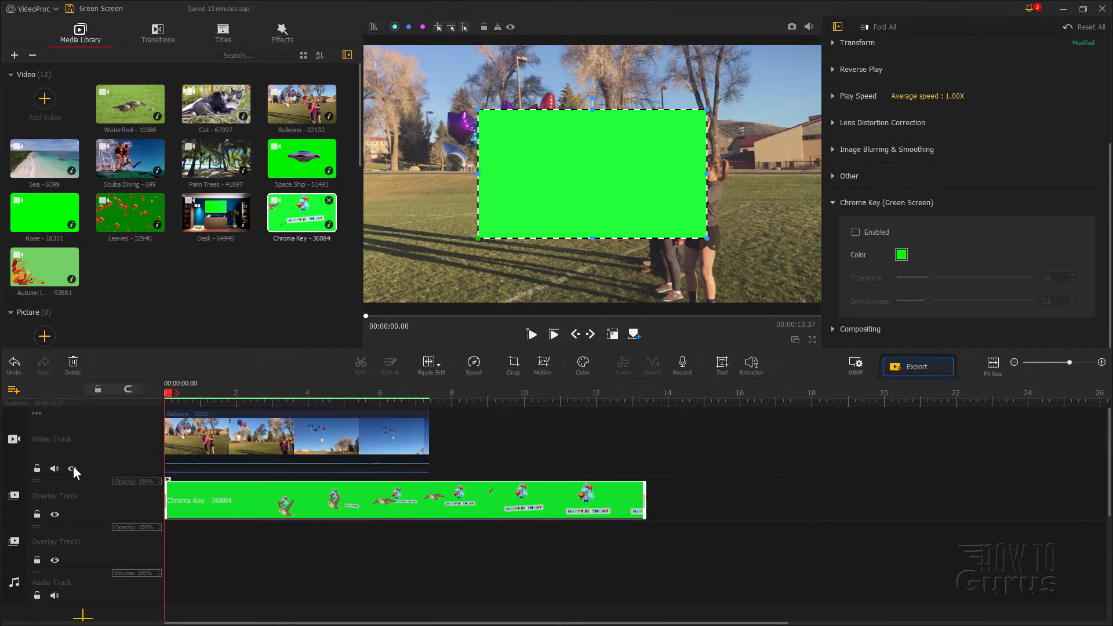
{"action": "left_click", "coordinate": [72, 468]}
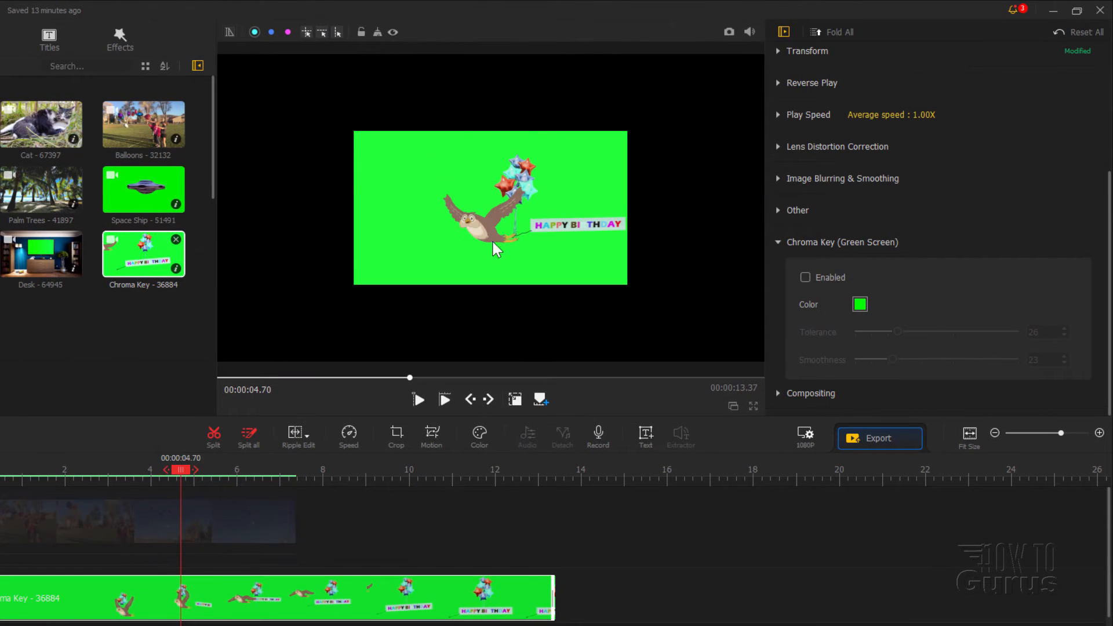
Fit the Chroma Key - 36884 overlay clip to the screen's width
{"action": "scroll", "coordinate": [821, 171], "scroll_direction": "up", "scroll_amount": 3}
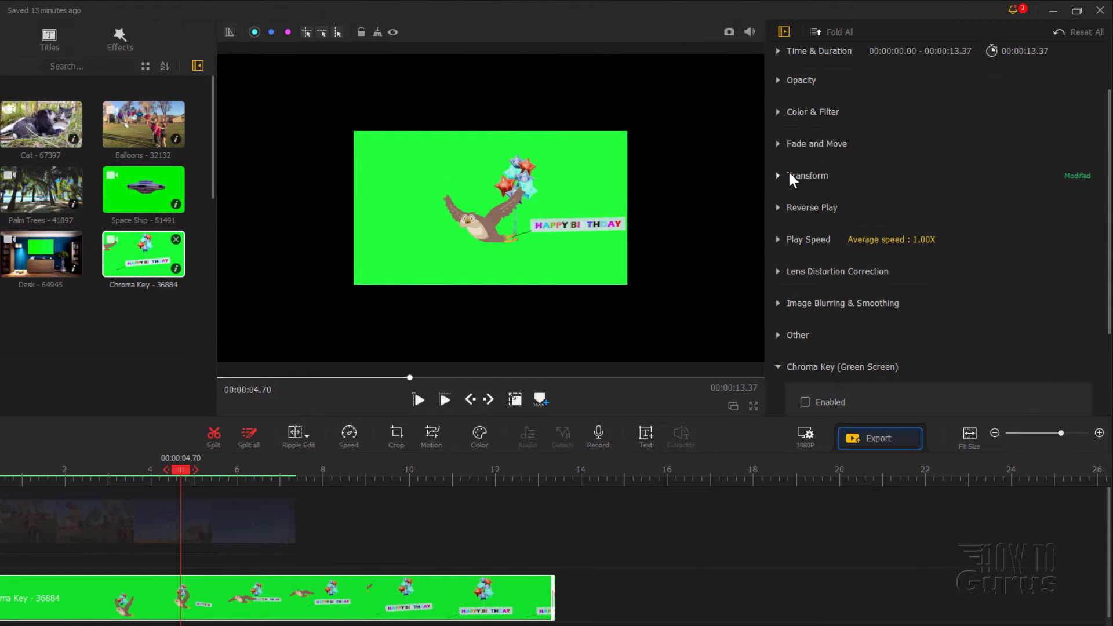
{"action": "left_click", "coordinate": [778, 176]}
{"action": "left_click", "coordinate": [903, 321]}
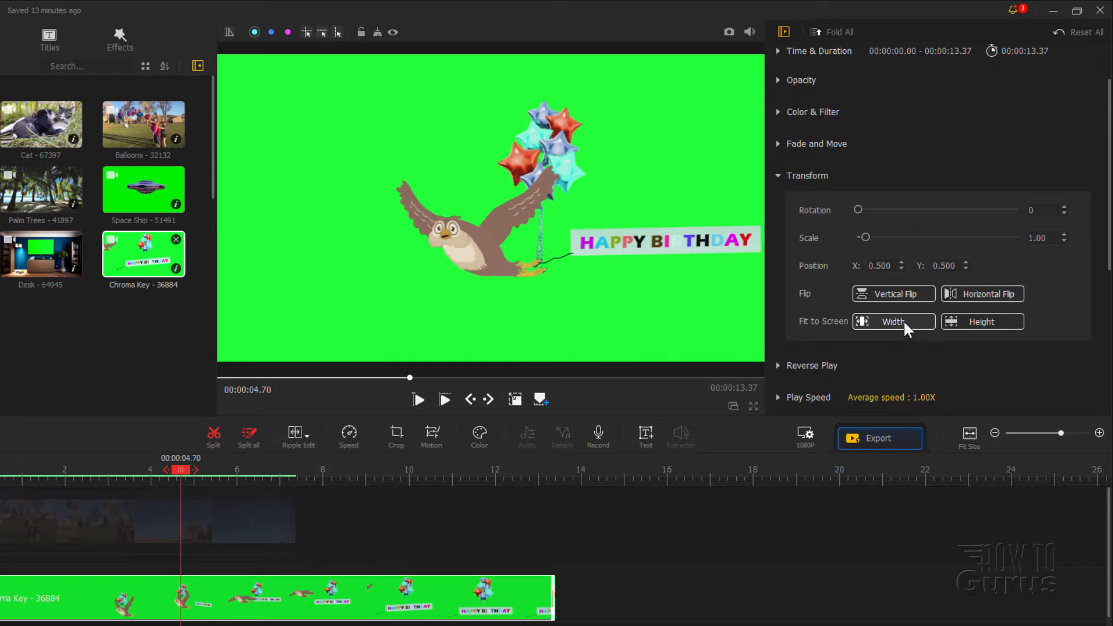
Play the birthday overlay animation by itself, and make the Video Track visible again
{"action": "left_click", "coordinate": [444, 399]}
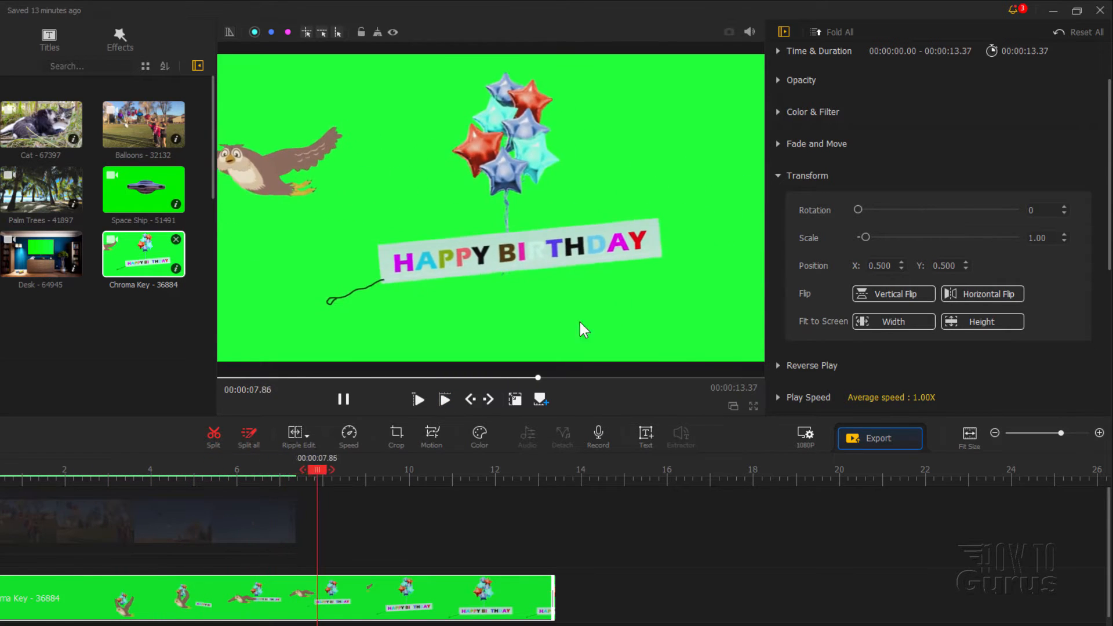
{"action": "left_click", "coordinate": [346, 401]}
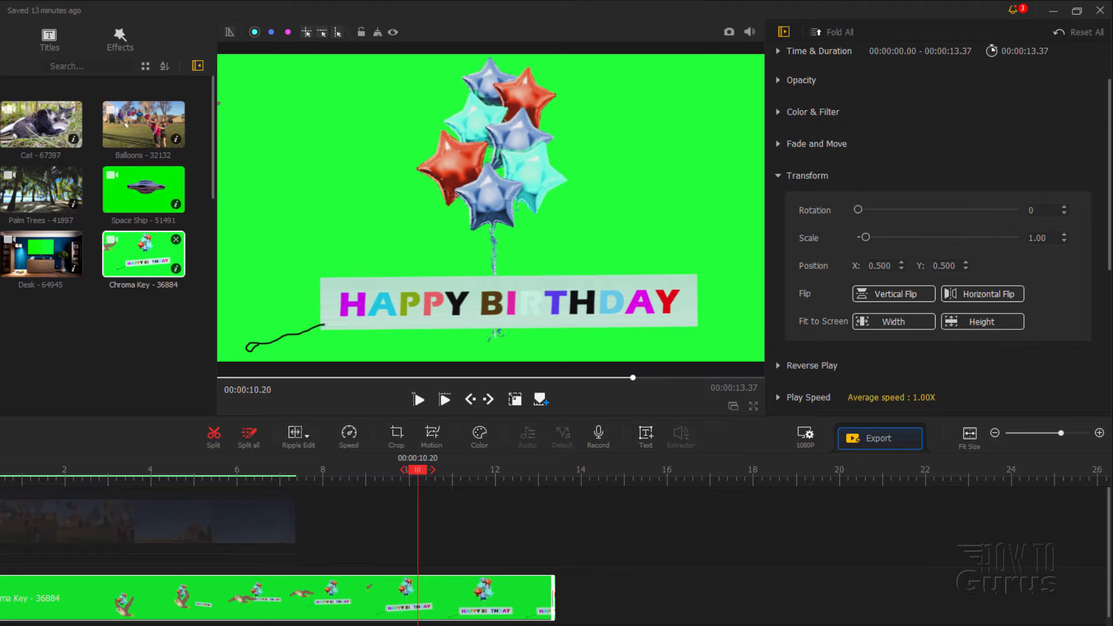
{"action": "left_click", "coordinate": [122, 536]}
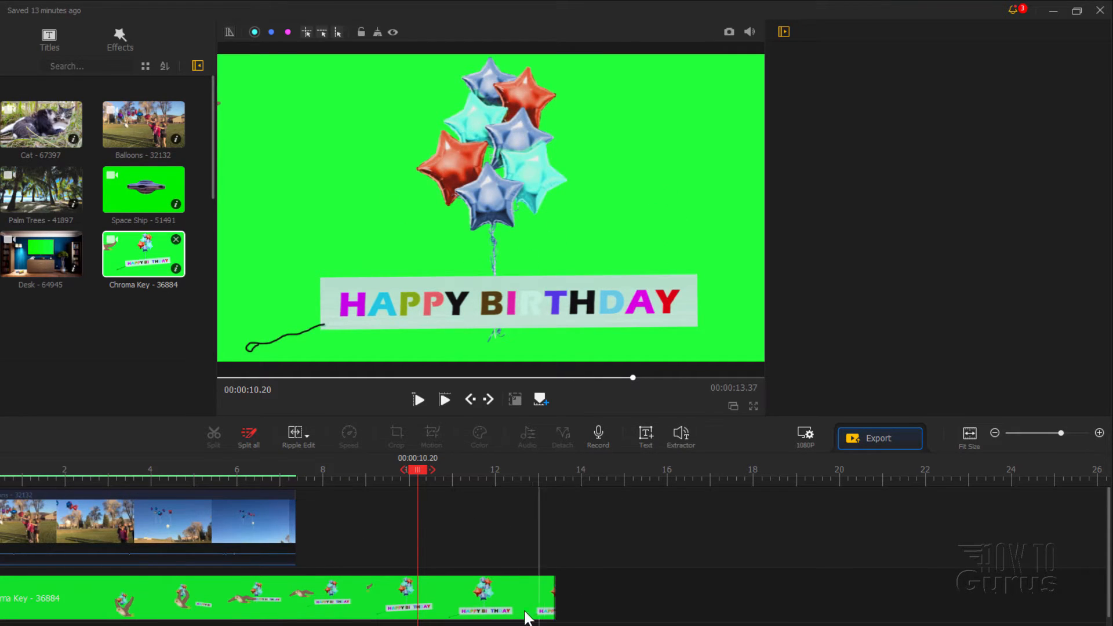
Match the birthday overlay clip to the Balloons clip's length with a custom constant play speed, duration 00:00:07:36
{"action": "left_click", "coordinate": [509, 600]}
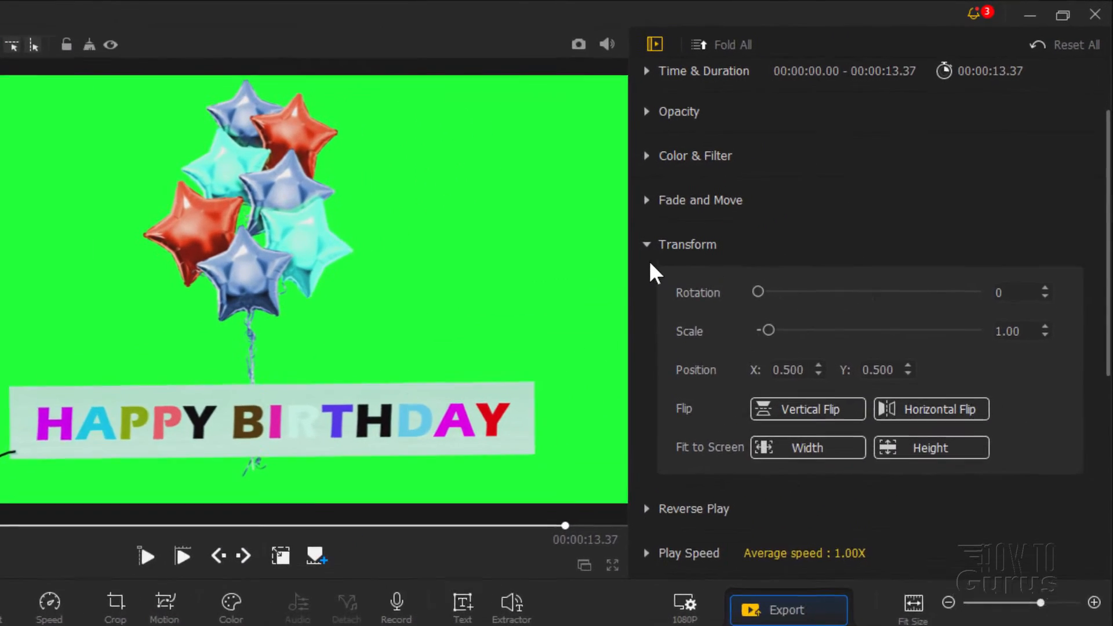
{"action": "left_click", "coordinate": [744, 196]}
{"action": "left_click", "coordinate": [593, 371]}
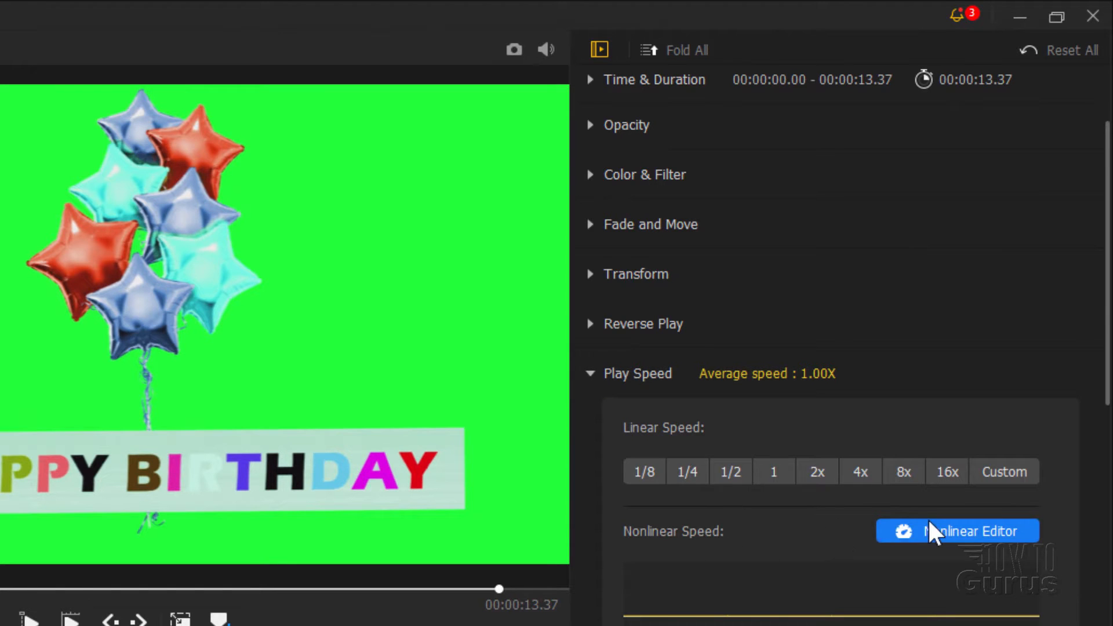
{"action": "left_click", "coordinate": [1003, 472]}
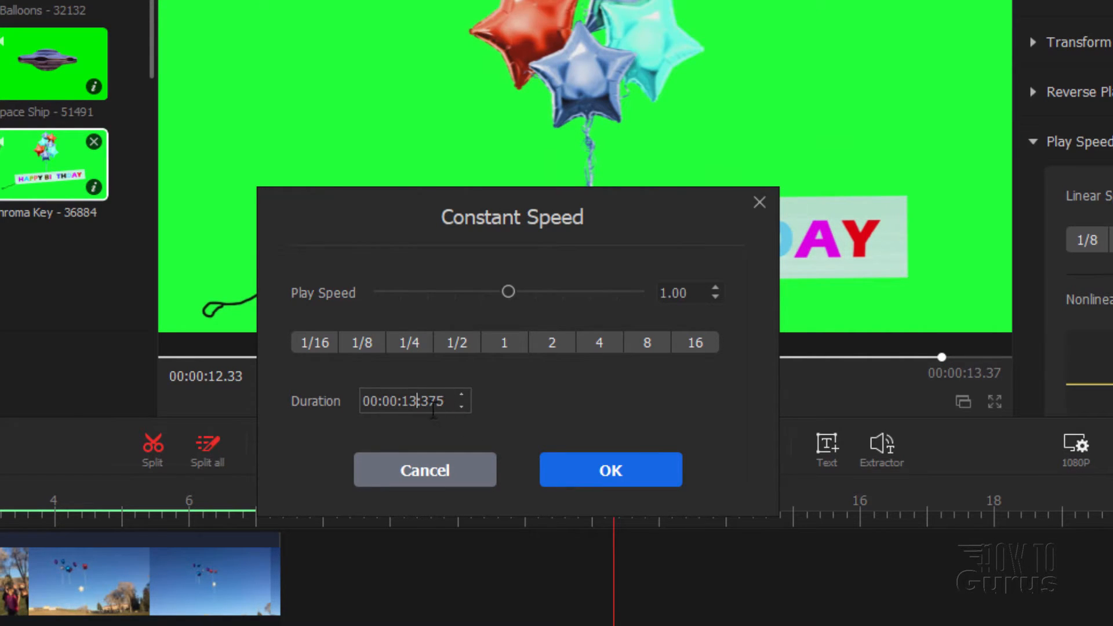
{"action": "key", "text": "BackSpace"}
{"action": "key", "text": "BackSpace"}
{"action": "type", "text": "07"}
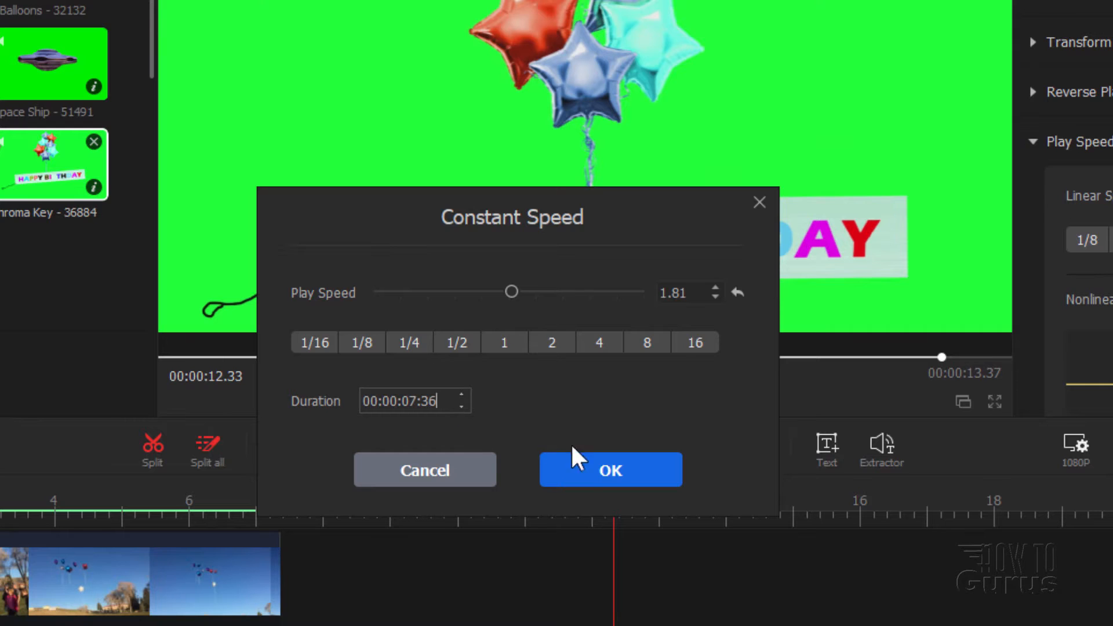
{"action": "left_click", "coordinate": [582, 464]}
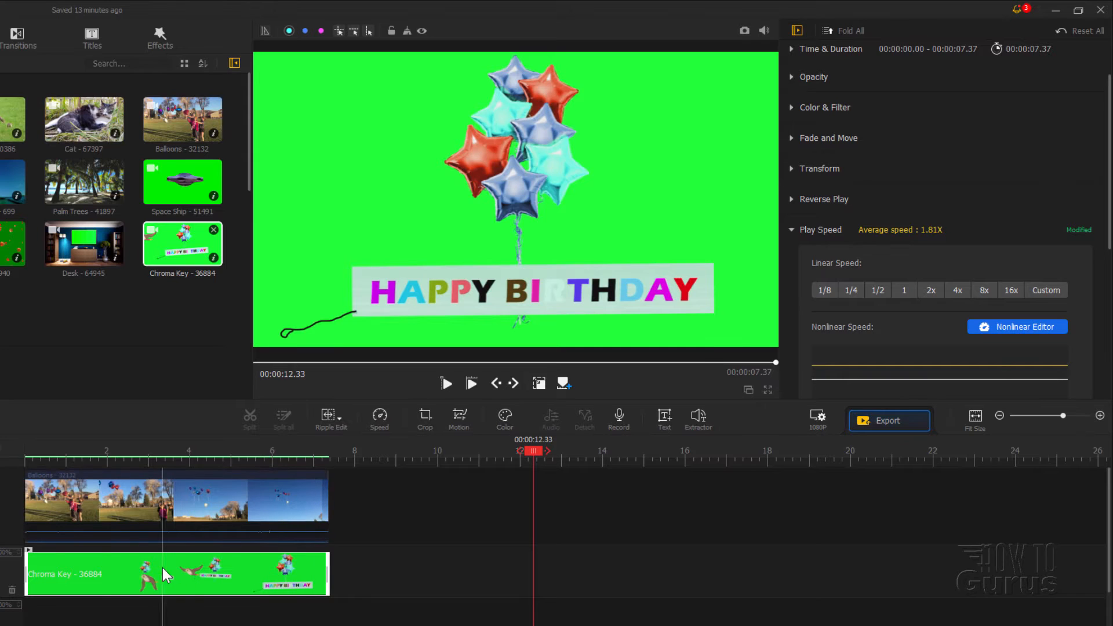
Play the sped-up birthday overlay and park the playhead at about 00:00:04.93, with the balloons and banner in view
{"action": "left_click", "coordinate": [471, 384]}
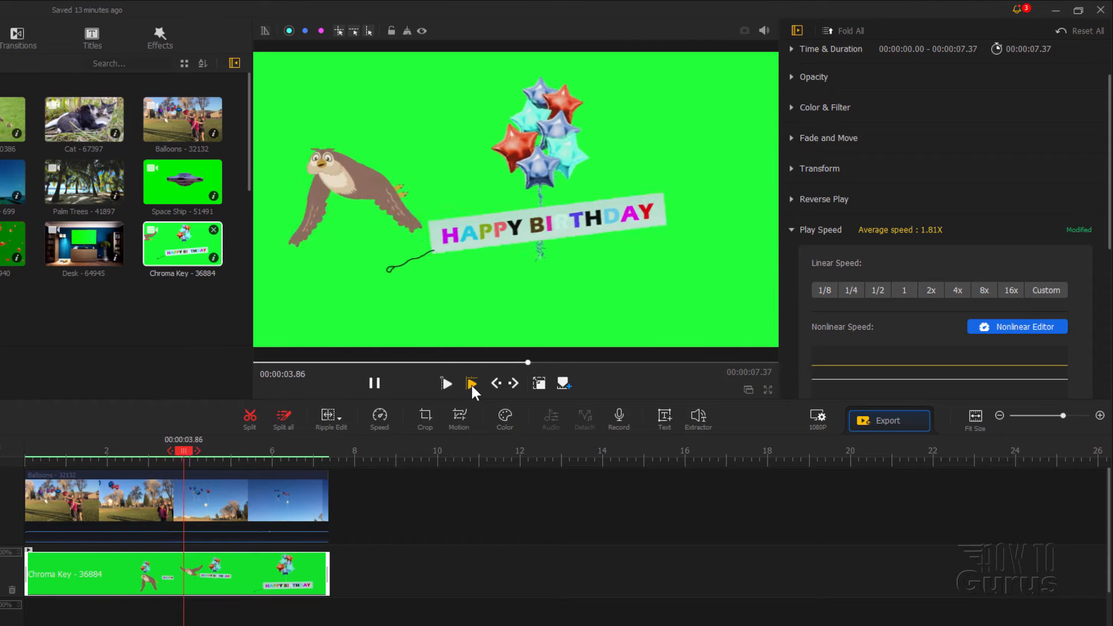
{"action": "left_click", "coordinate": [374, 383]}
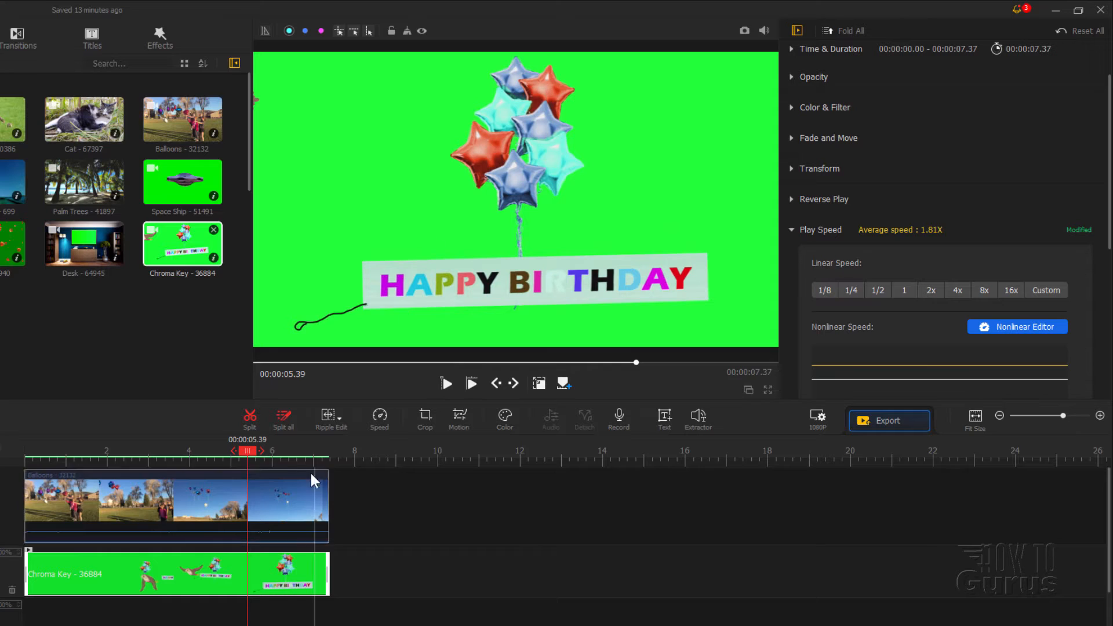
{"action": "mouse_move", "coordinate": [249, 450]}
{"action": "left_mouse_down"}
{"action": "mouse_move", "coordinate": [206, 451]}
{"action": "mouse_move", "coordinate": [230, 447]}
{"action": "left_mouse_up"}
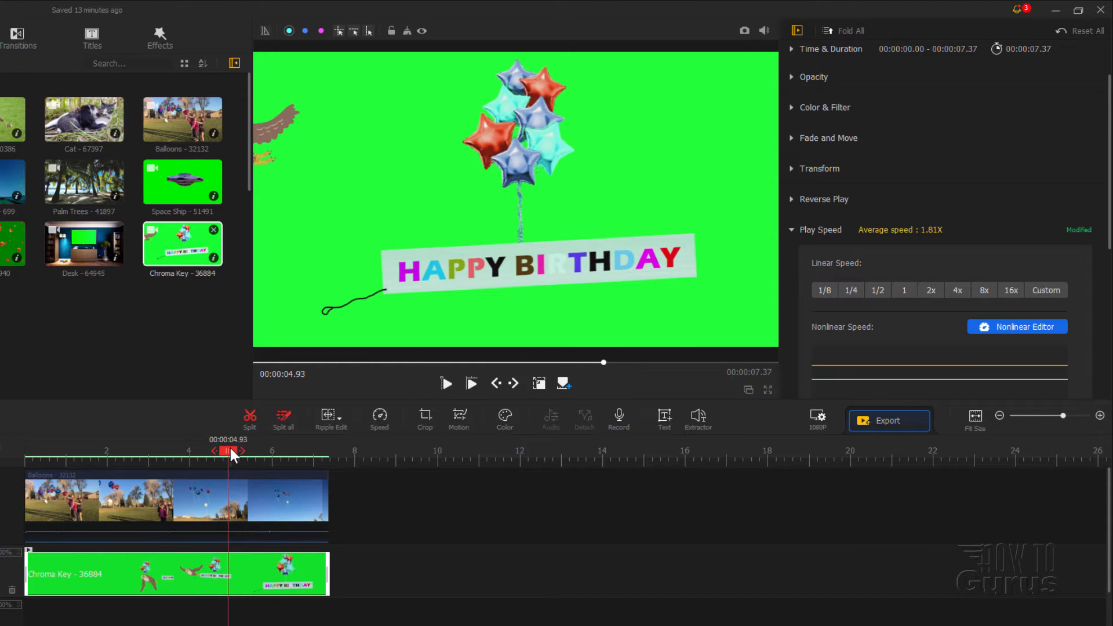
Enable Chroma Key on the birthday overlay with Tolerance 18, and play the composite over the Balloons clip
{"action": "left_click", "coordinate": [792, 230]}
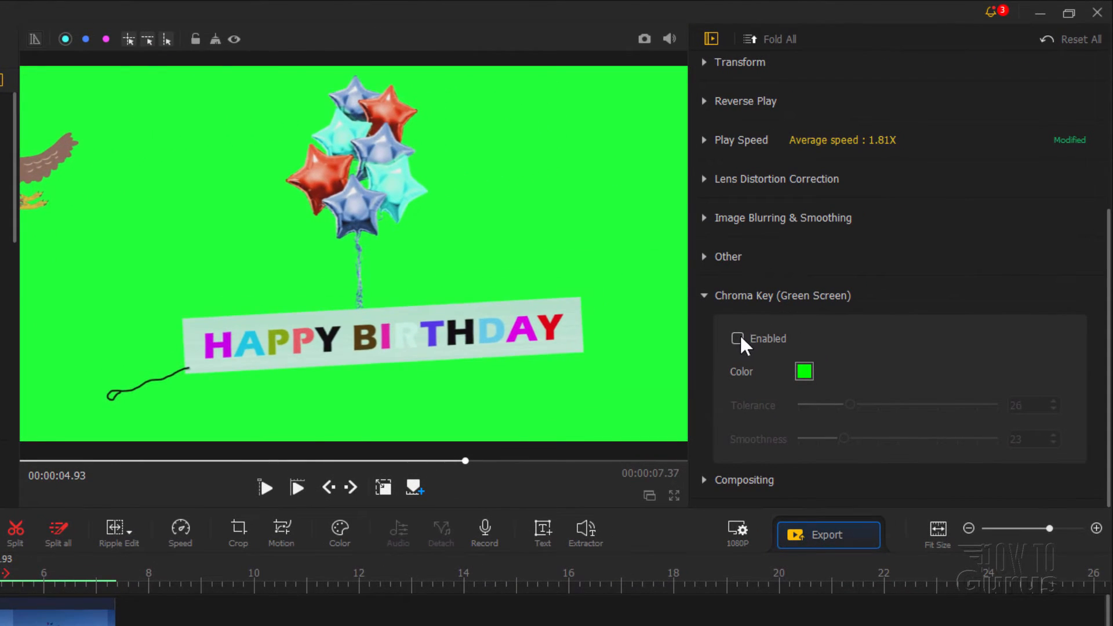
{"action": "left_click", "coordinate": [737, 337]}
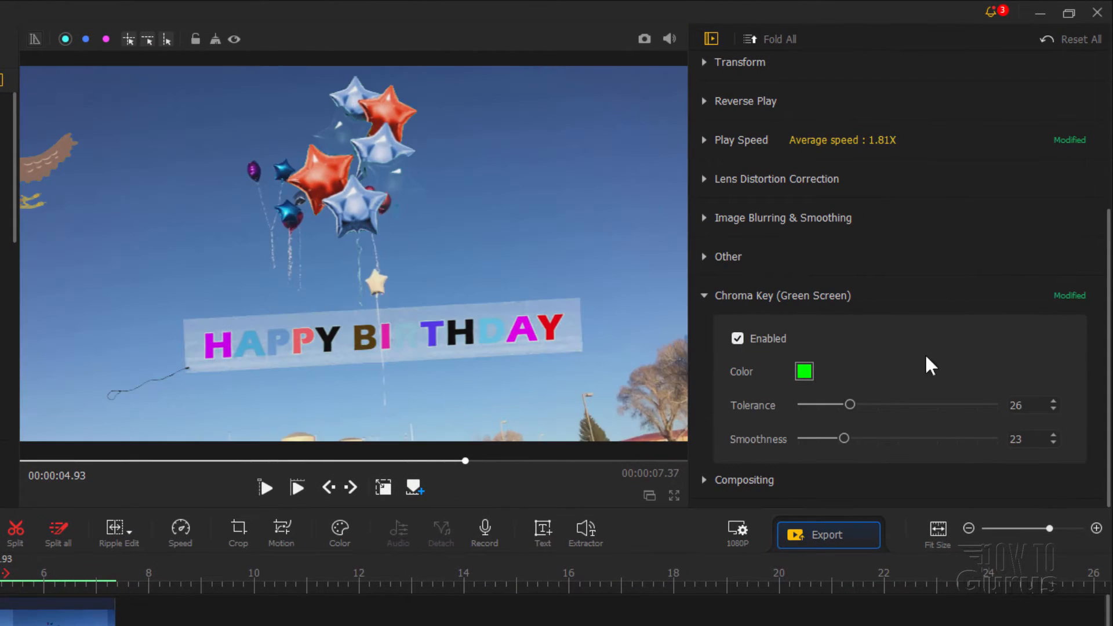
{"action": "left_click_drag", "start_coordinate": [850, 404], "coordinate": [820, 404]}
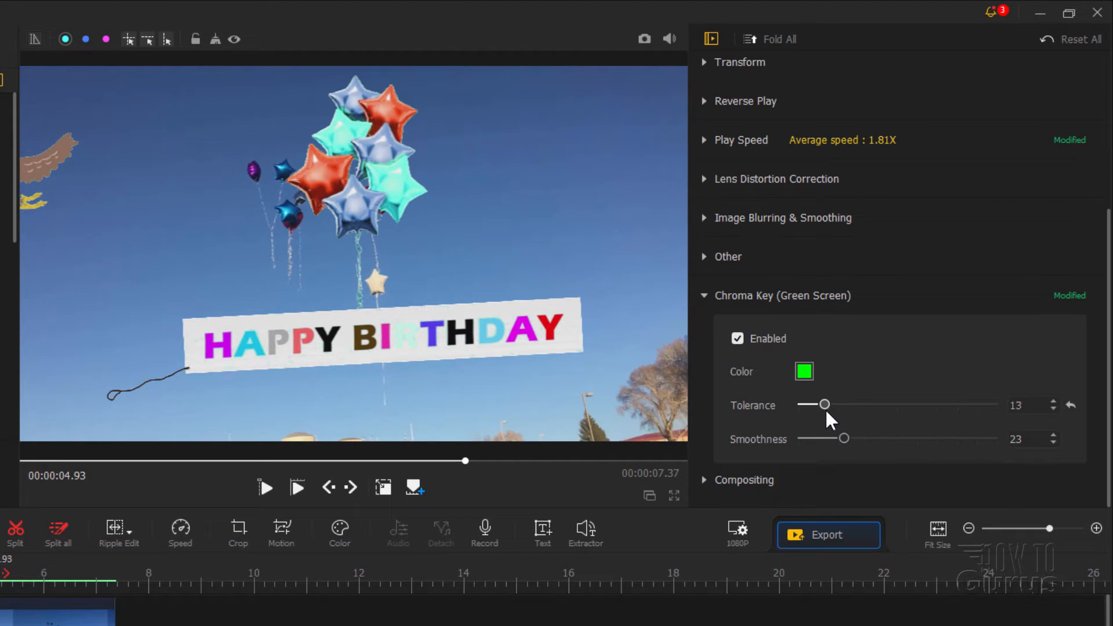
{"action": "left_click_drag", "start_coordinate": [826, 410], "coordinate": [844, 435]}
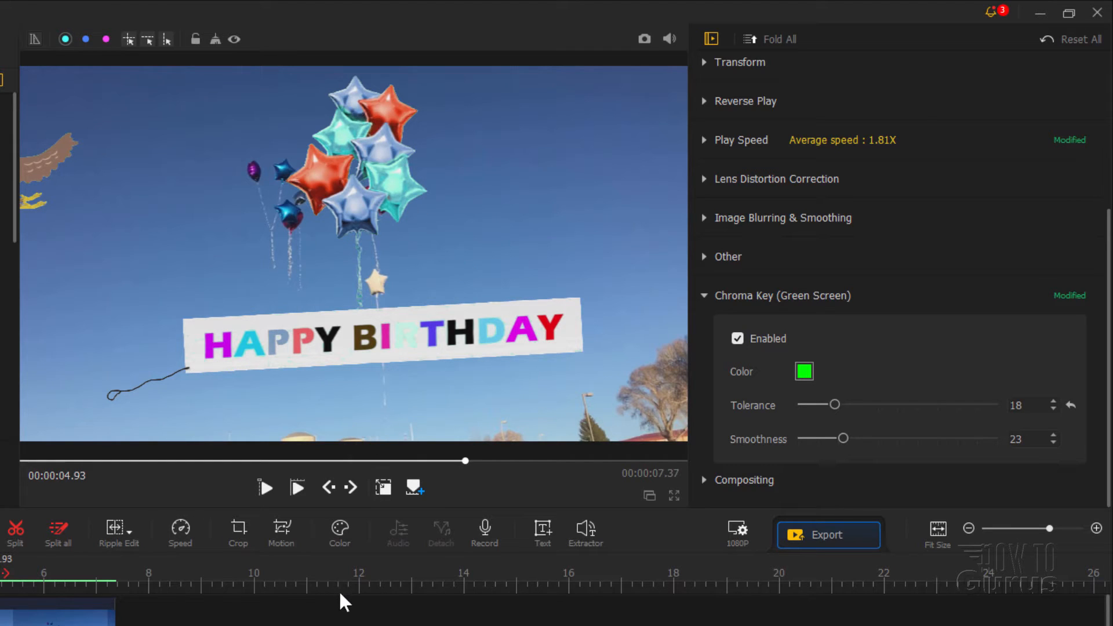
{"action": "left_click", "coordinate": [294, 486]}
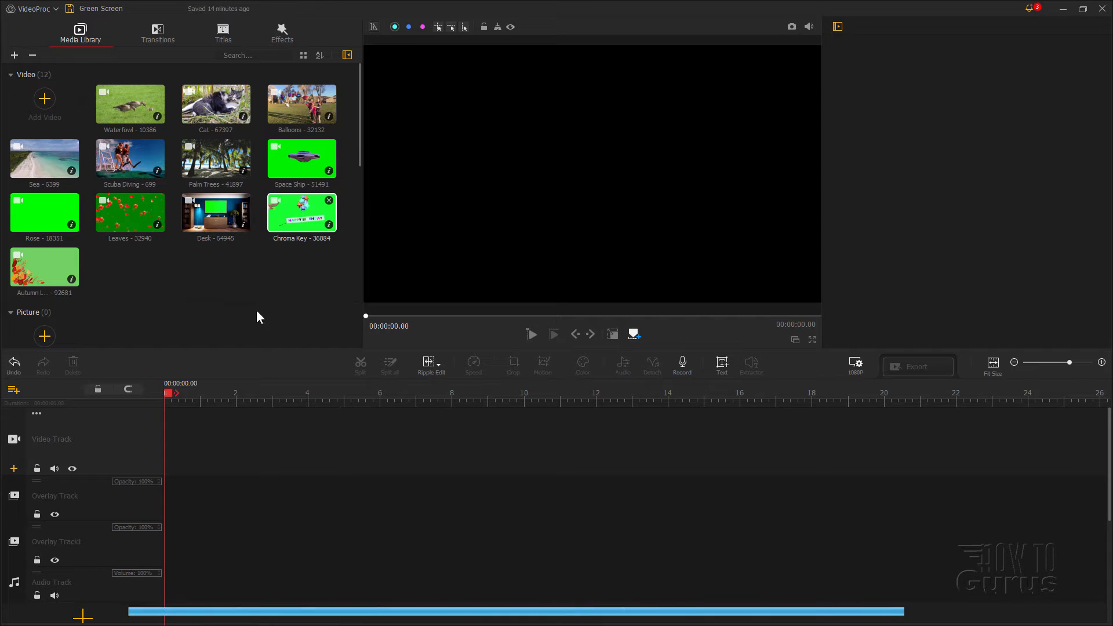
Add the Sea - 6399 clip to the start of the empty Video Track and preview its first few seconds
{"action": "left_click_drag", "start_coordinate": [30, 157], "coordinate": [308, 444]}
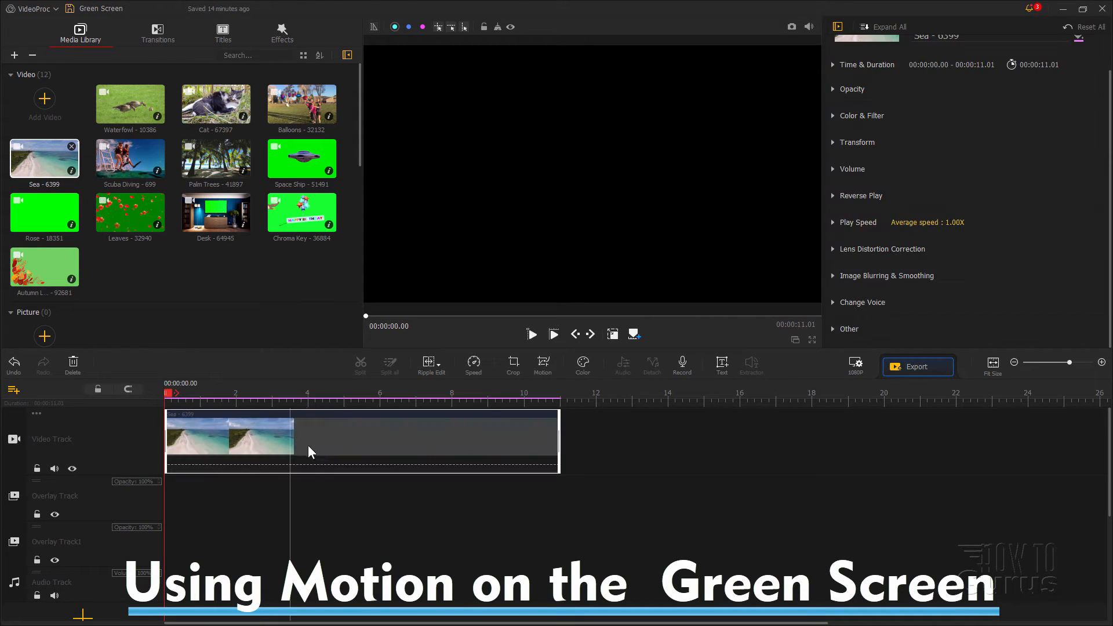
{"action": "left_click", "coordinate": [555, 336]}
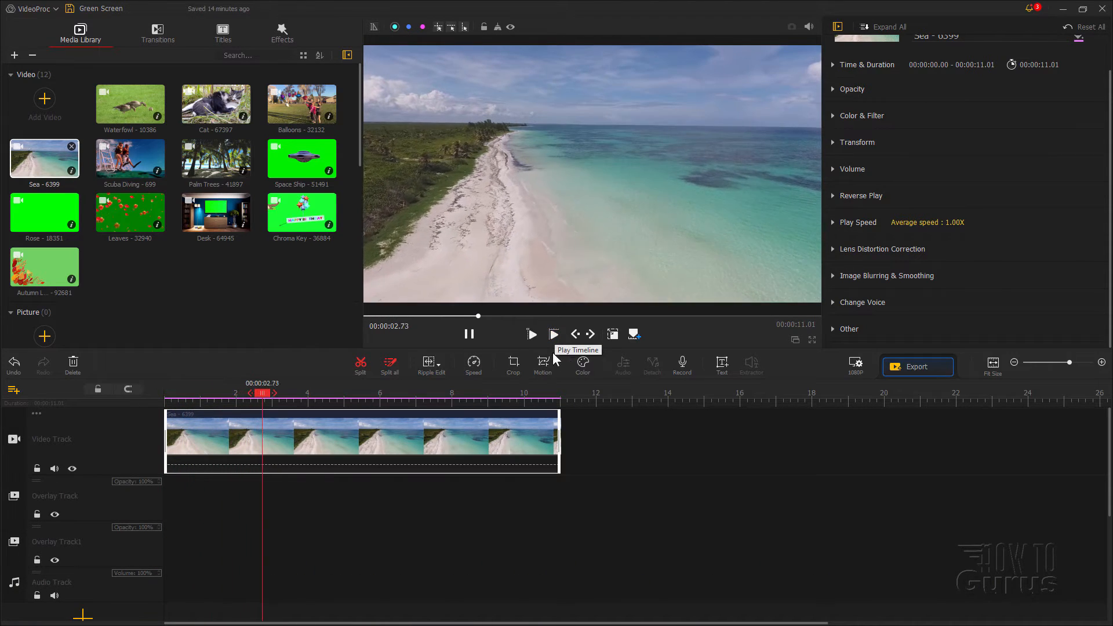
{"action": "left_click", "coordinate": [469, 334]}
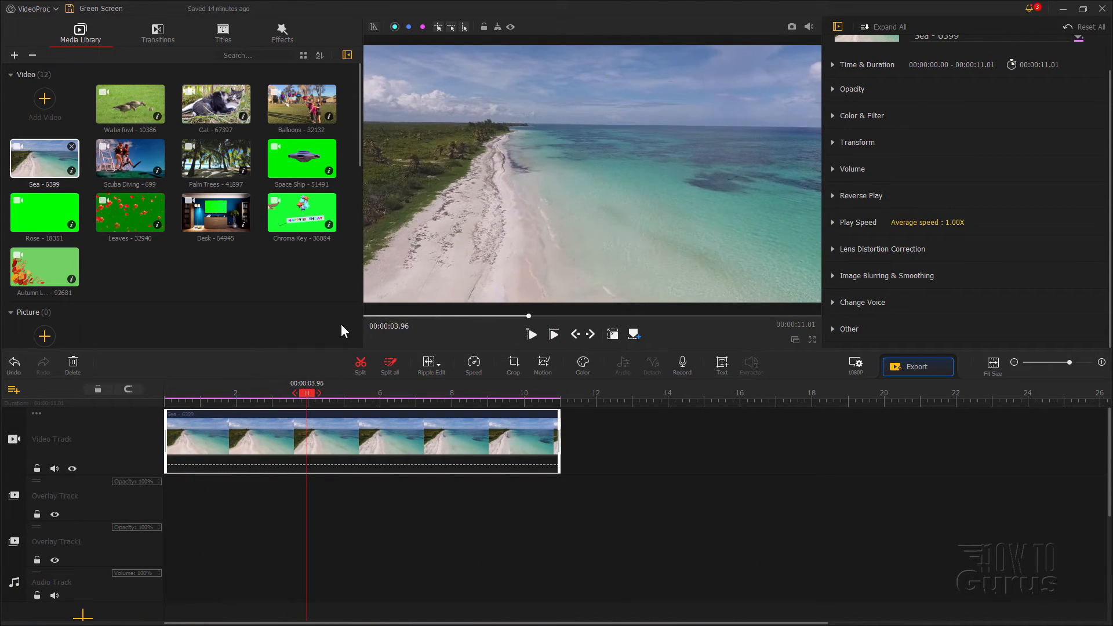
Add the Space Ship - 51491 clip to the start of the Overlay Track and fit it to the screen's width
{"action": "left_click_drag", "start_coordinate": [302, 158], "coordinate": [182, 499]}
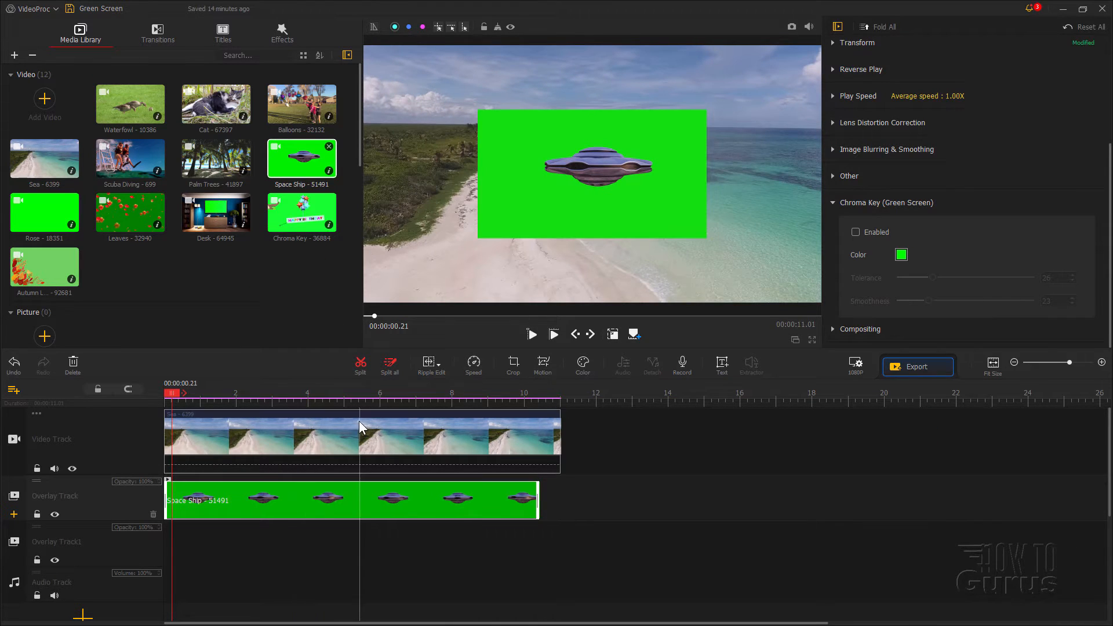
{"action": "scroll", "coordinate": [891, 211], "scroll_direction": "up", "scroll_amount": 3}
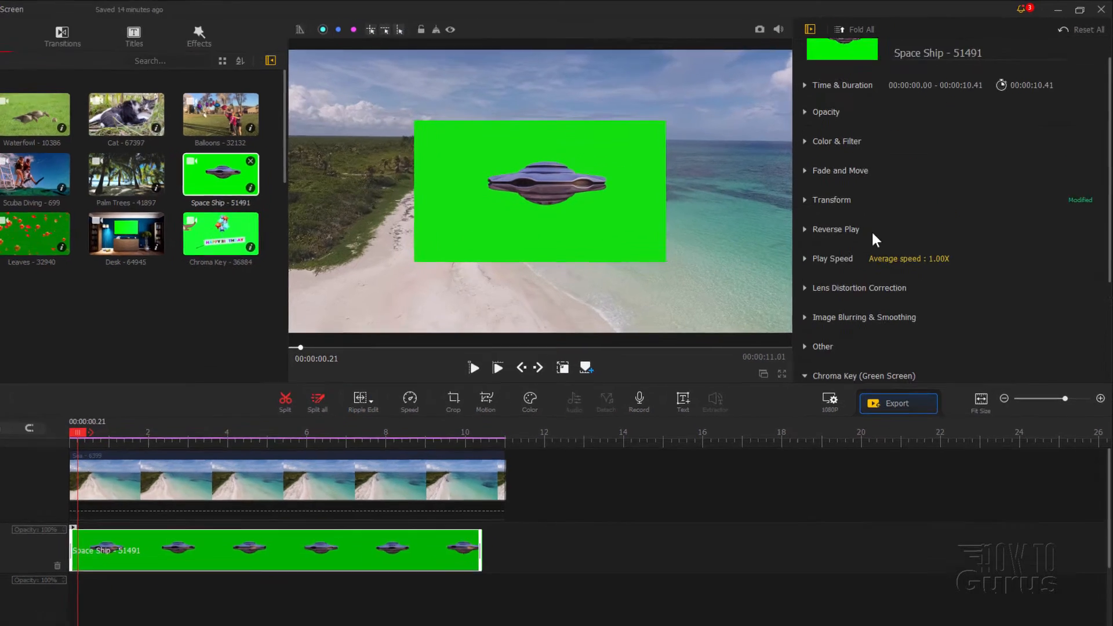
{"action": "left_click", "coordinate": [831, 199]}
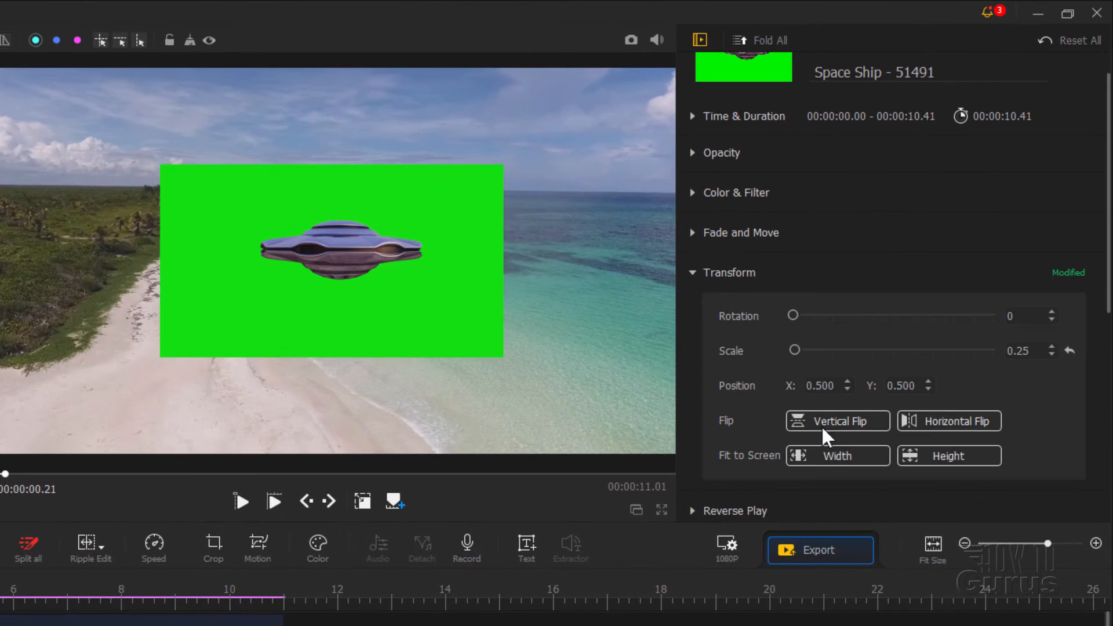
{"action": "left_click", "coordinate": [827, 458]}
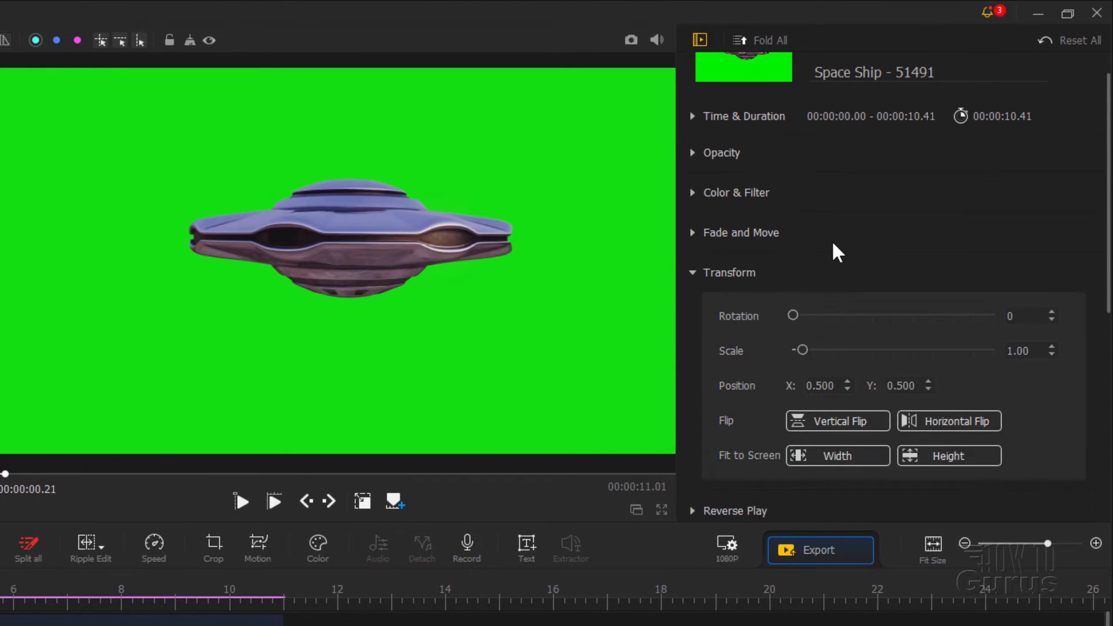
Enable Chroma Key on the Space Ship clip and play it over the Sea clip
{"action": "scroll", "coordinate": [837, 252], "scroll_direction": "down", "scroll_amount": 6}
{"action": "left_click", "coordinate": [727, 348]}
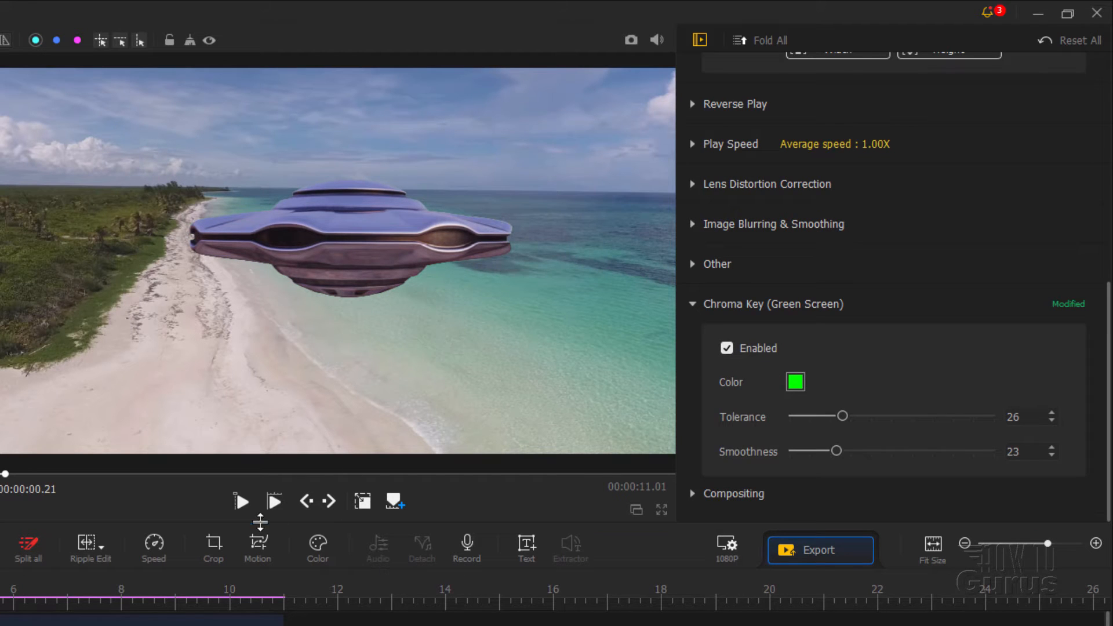
{"action": "left_click", "coordinate": [277, 509]}
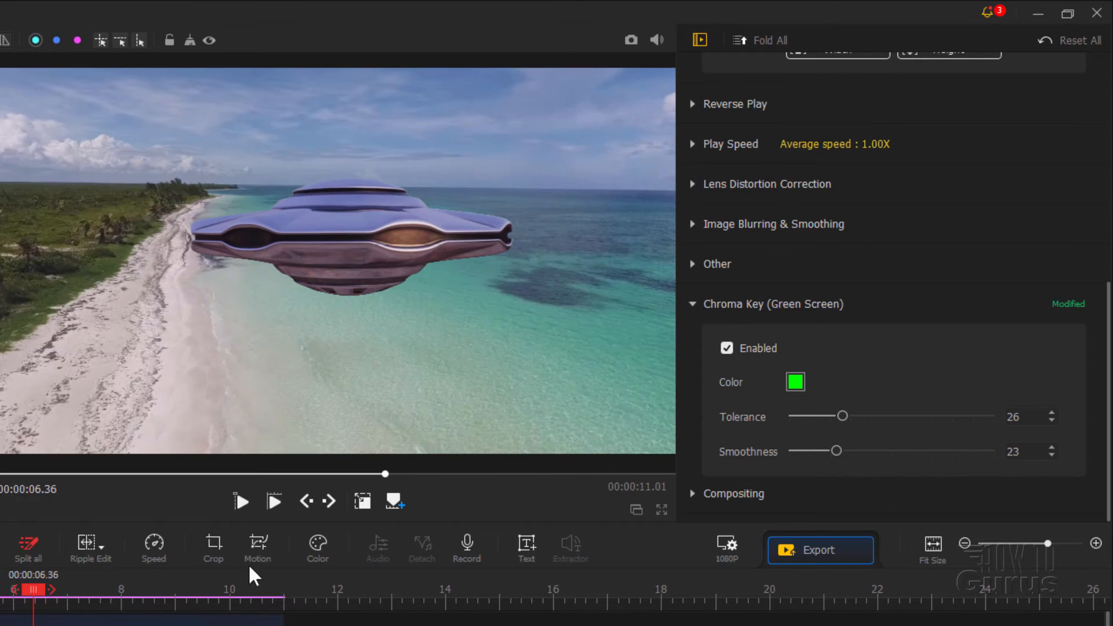
Open the Space Ship clip in the Motion Editor and apply the Zoom Out preset
{"action": "left_click", "coordinate": [256, 546]}
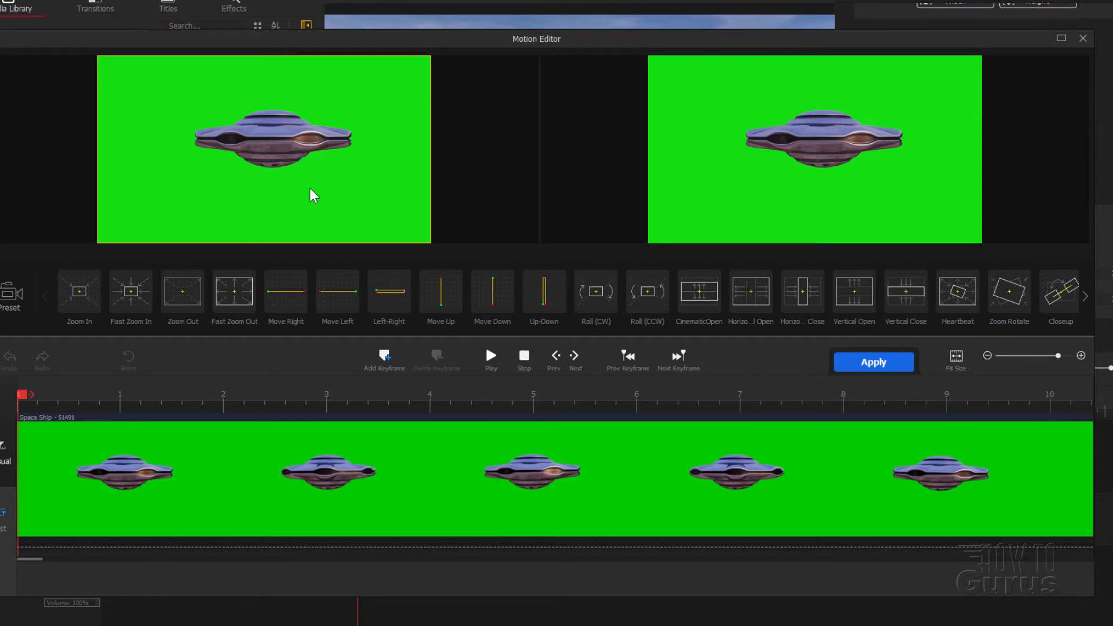
{"action": "left_click", "coordinate": [186, 299]}
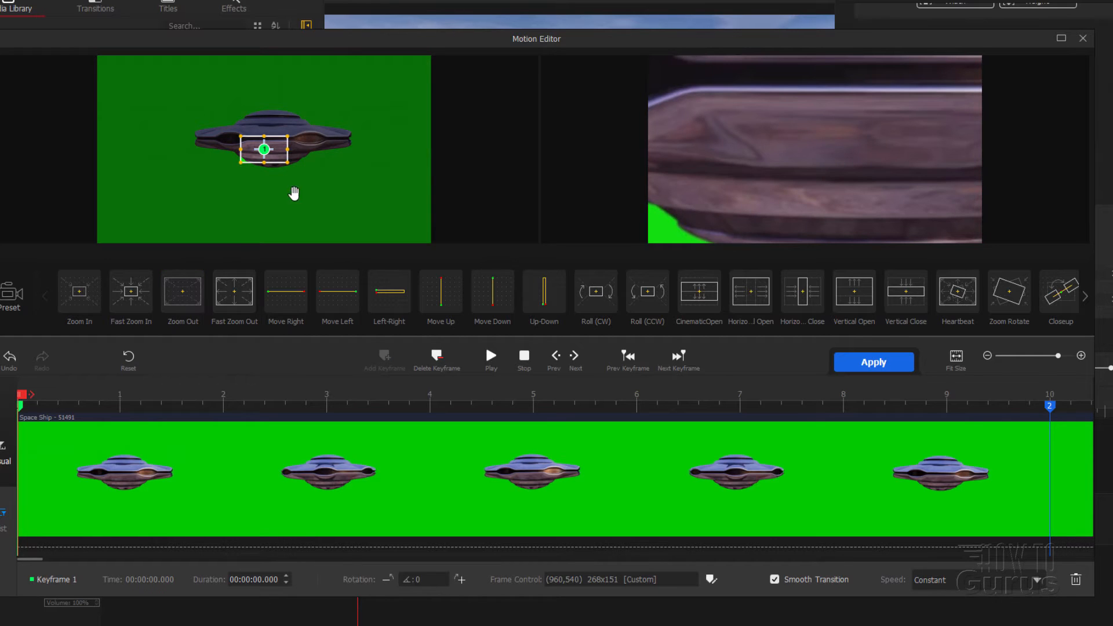
Enlarge keyframe 1's frame and place it over the clip's lower-left area with the ship partly cut off, and play the motion
{"action": "left_click_drag", "start_coordinate": [293, 193], "coordinate": [278, 219]}
{"action": "left_click_drag", "start_coordinate": [283, 142], "coordinate": [351, 105]}
{"action": "left_click_drag", "start_coordinate": [184, 198], "coordinate": [154, 152]}
{"action": "left_click_drag", "start_coordinate": [119, 69], "coordinate": [109, 109]}
{"action": "left_click", "coordinate": [229, 179]}
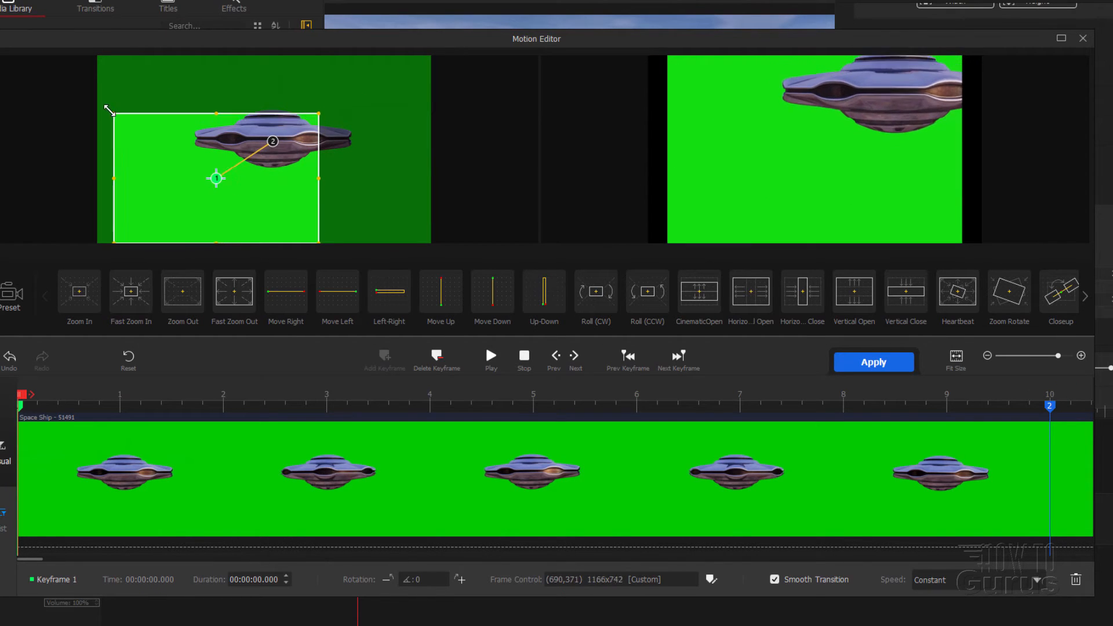
{"action": "left_click", "coordinate": [491, 355]}
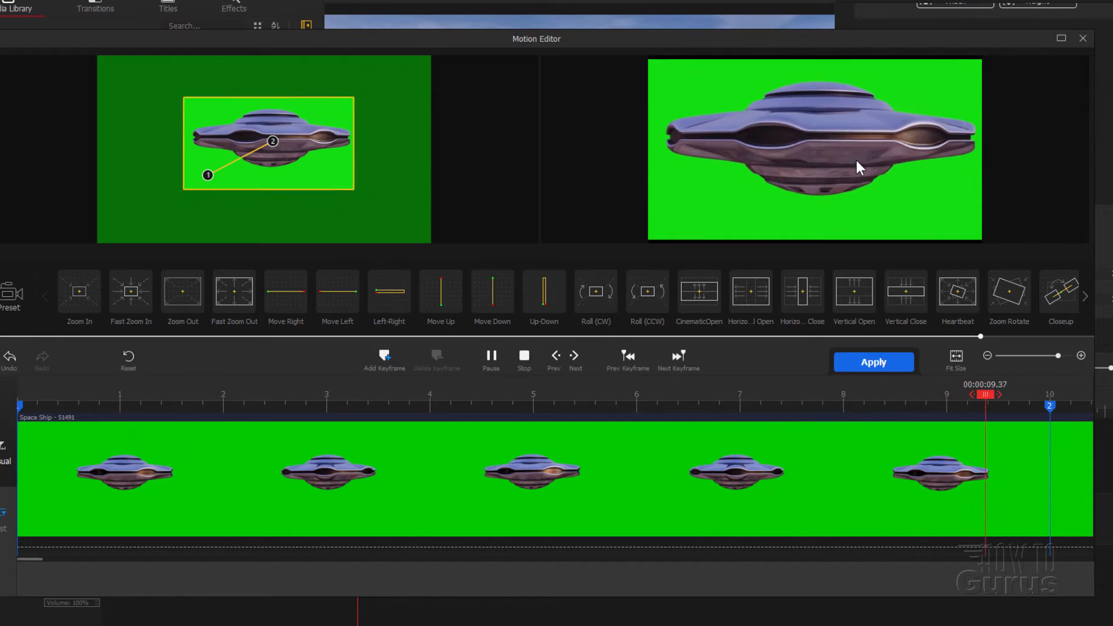
{"action": "mouse_move", "coordinate": [375, 306]}
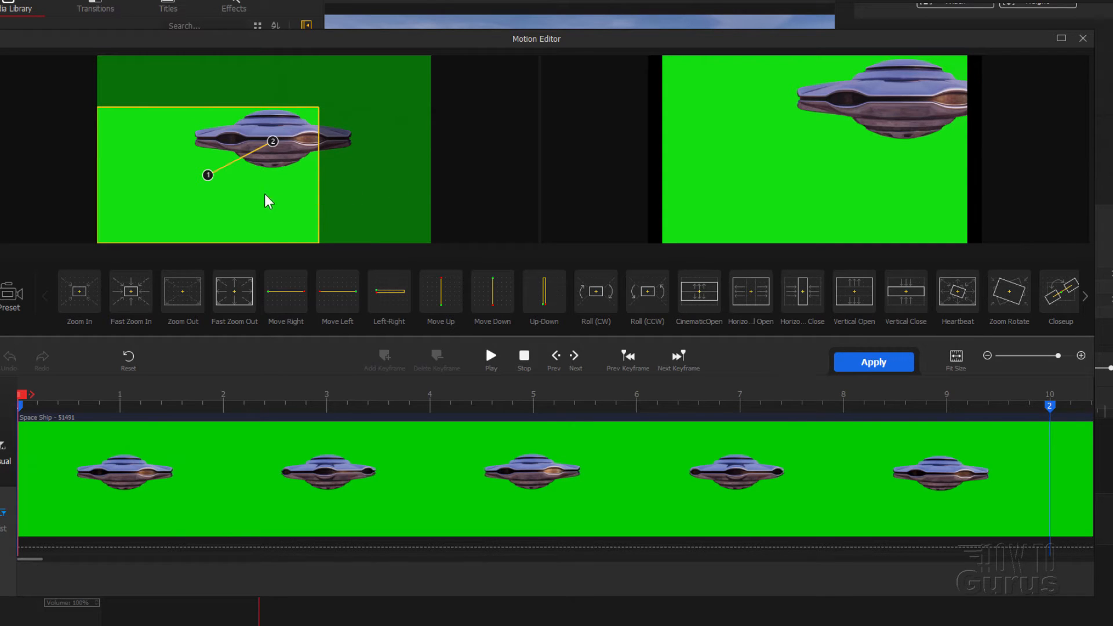
Enlarge keyframe 1's frame to about 1478x875 from the clip's lower-left corner so it takes in the whole ship
{"action": "left_click", "coordinate": [208, 174]}
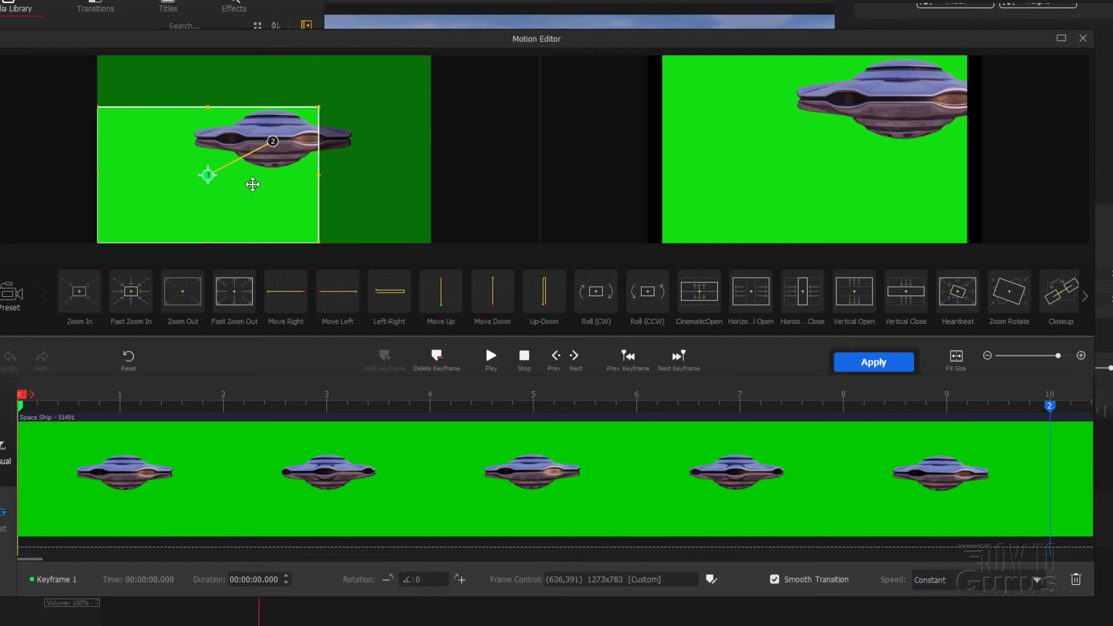
{"action": "left_click", "coordinate": [273, 140]}
{"action": "left_click", "coordinate": [207, 175]}
{"action": "left_click_drag", "start_coordinate": [319, 107], "coordinate": [354, 91]}
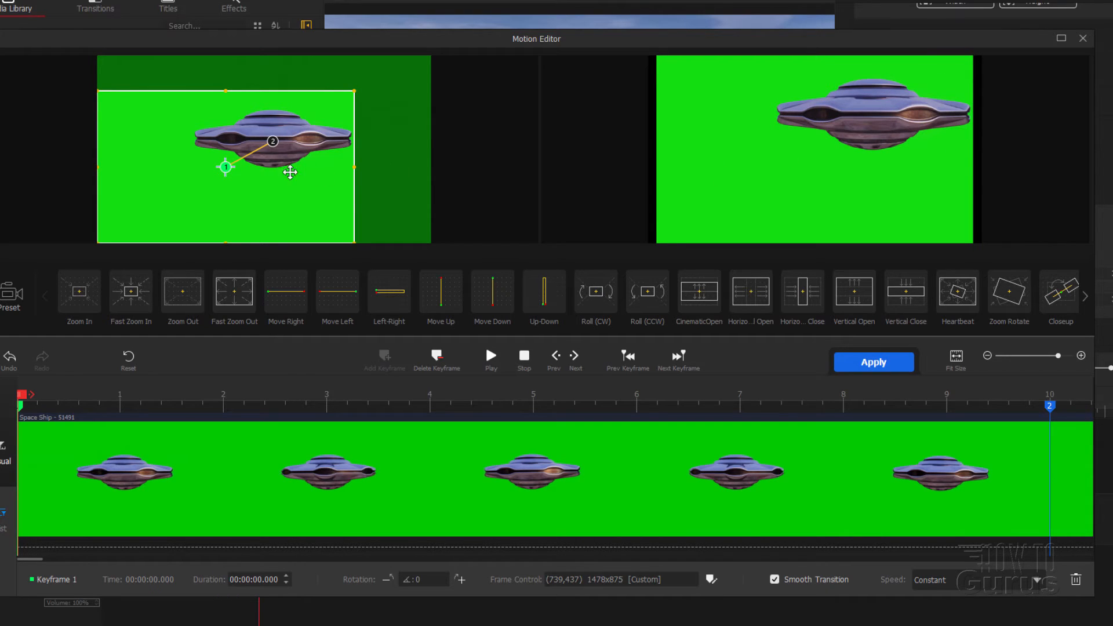
Scrub through the ship's motion, apply it to the Space Ship clip, and play the result over the Sea clip
{"action": "left_click", "coordinate": [77, 396]}
{"action": "left_click_drag", "start_coordinate": [98, 396], "coordinate": [400, 455]}
{"action": "left_click", "coordinate": [881, 363]}
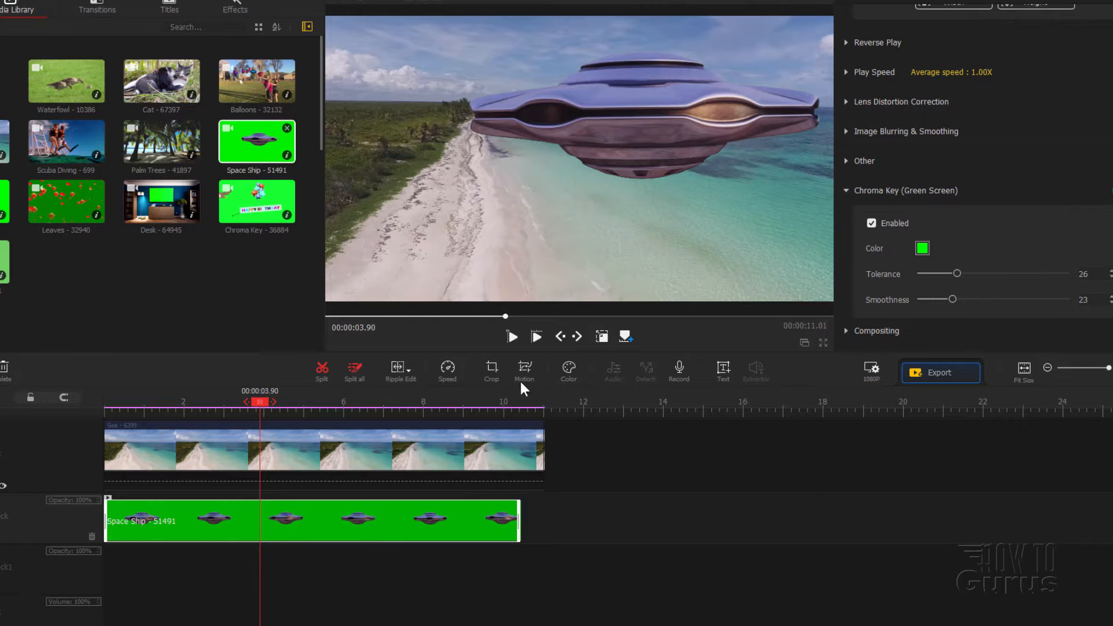
{"action": "left_click", "coordinate": [535, 336]}
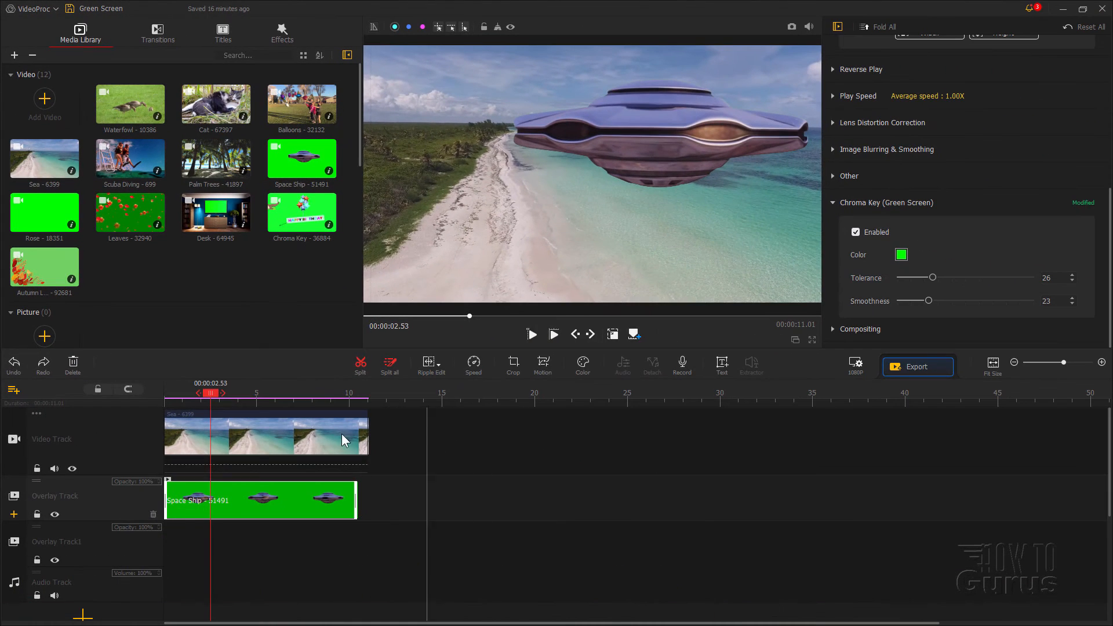
Remove the Sea and Space Ship clips so that the timeline is empty
{"action": "left_click", "coordinate": [298, 440]}
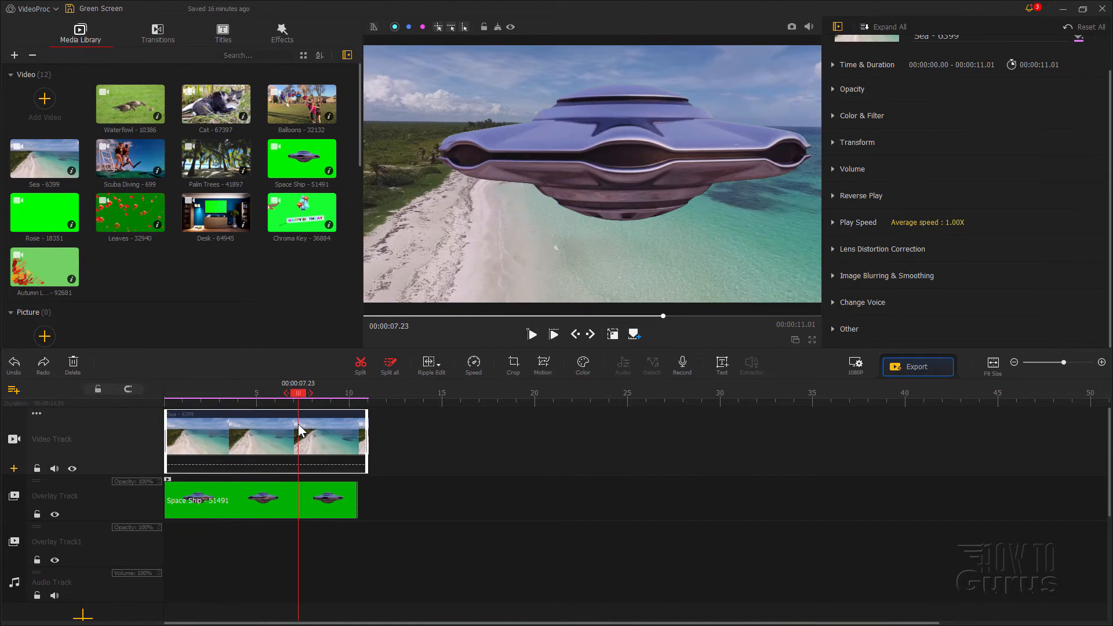
{"action": "key", "text": "Delete"}
{"action": "left_click", "coordinate": [280, 493]}
{"action": "key", "text": "Delete"}
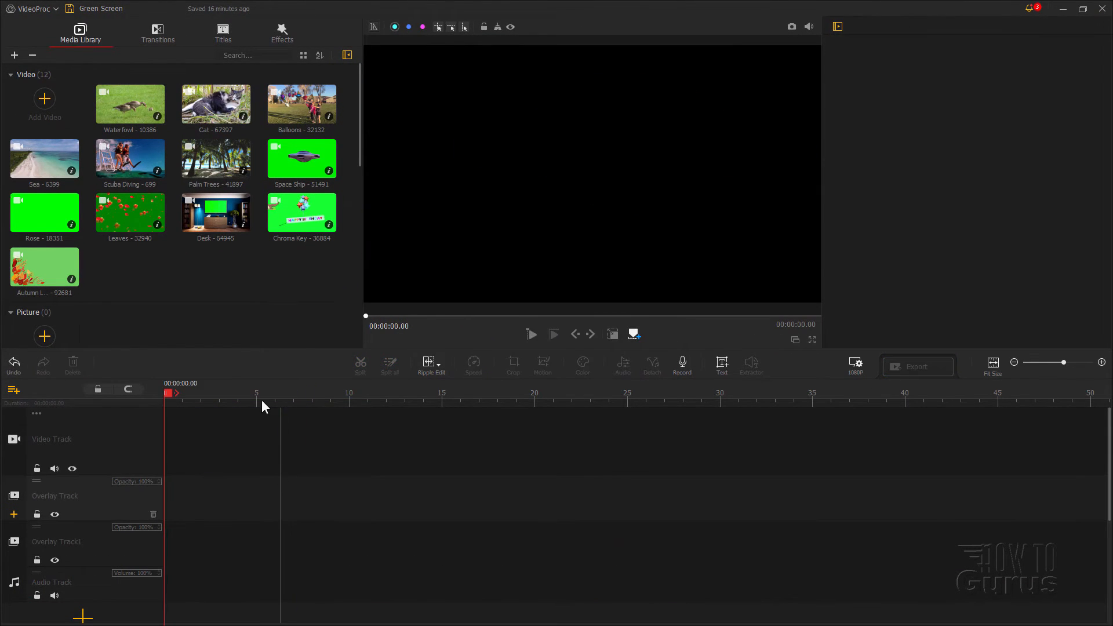
Place the Cat - 67397 clip on the Video Track and Leaves - 32940 on the Overlay Track, fitted to the screen's width
{"action": "left_click_drag", "start_coordinate": [220, 108], "coordinate": [246, 432]}
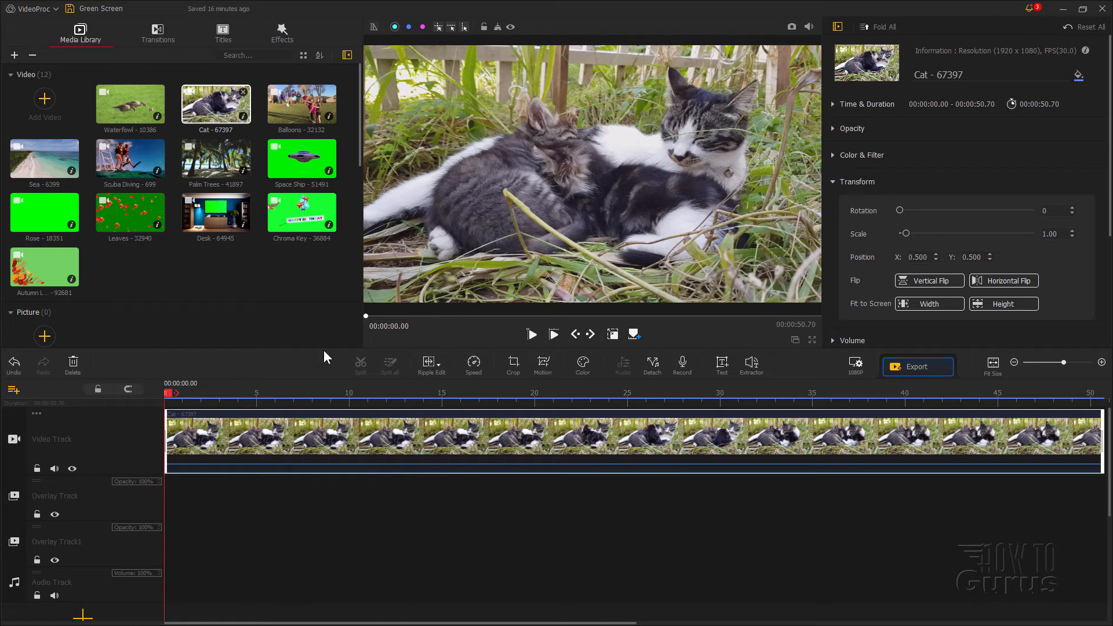
{"action": "left_click_drag", "start_coordinate": [129, 215], "coordinate": [281, 504]}
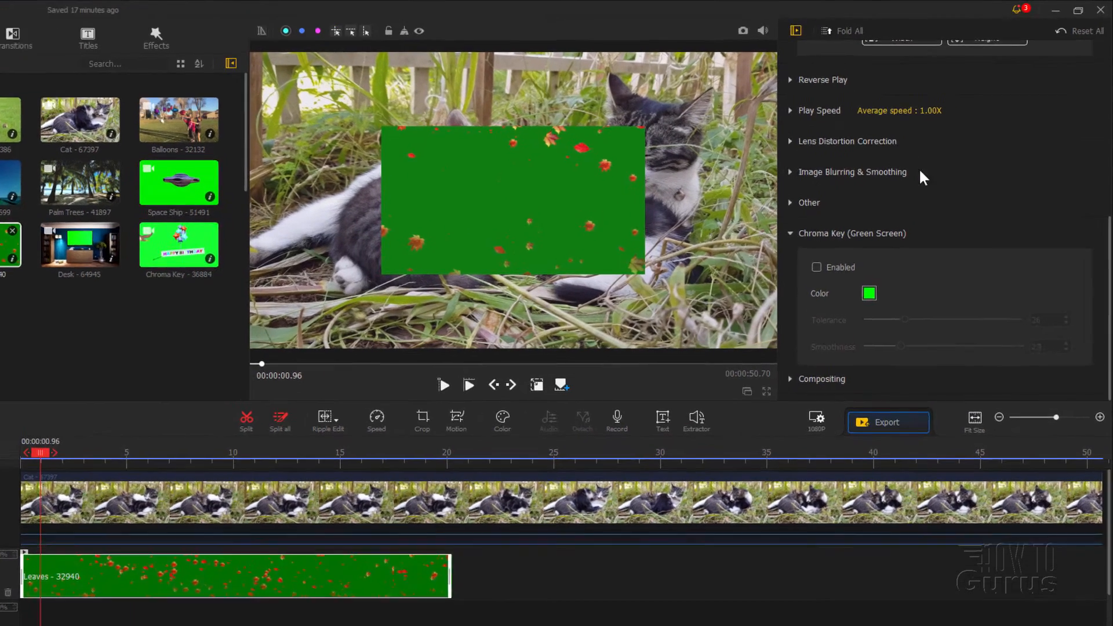
{"action": "scroll", "coordinate": [914, 177], "scroll_direction": "up", "scroll_amount": 5}
{"action": "left_click", "coordinate": [883, 280]}
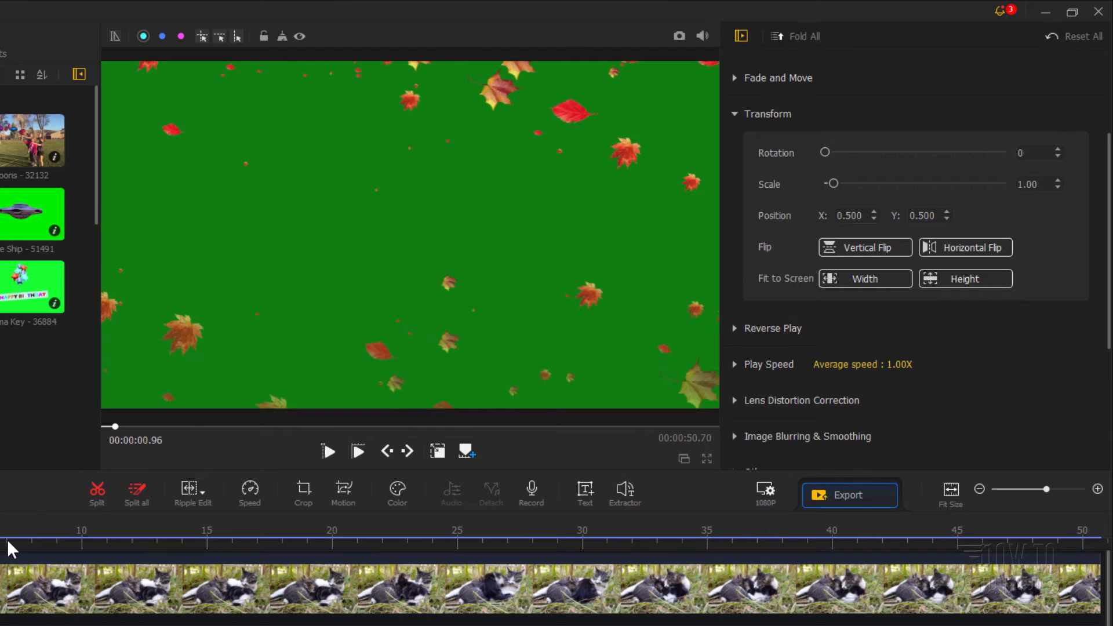
At about 7.93 s, sample the Leaves clip's dark green background (#107e12) as its Chroma Key color
{"action": "left_click_drag", "start_coordinate": [10, 528], "coordinate": [30, 529]}
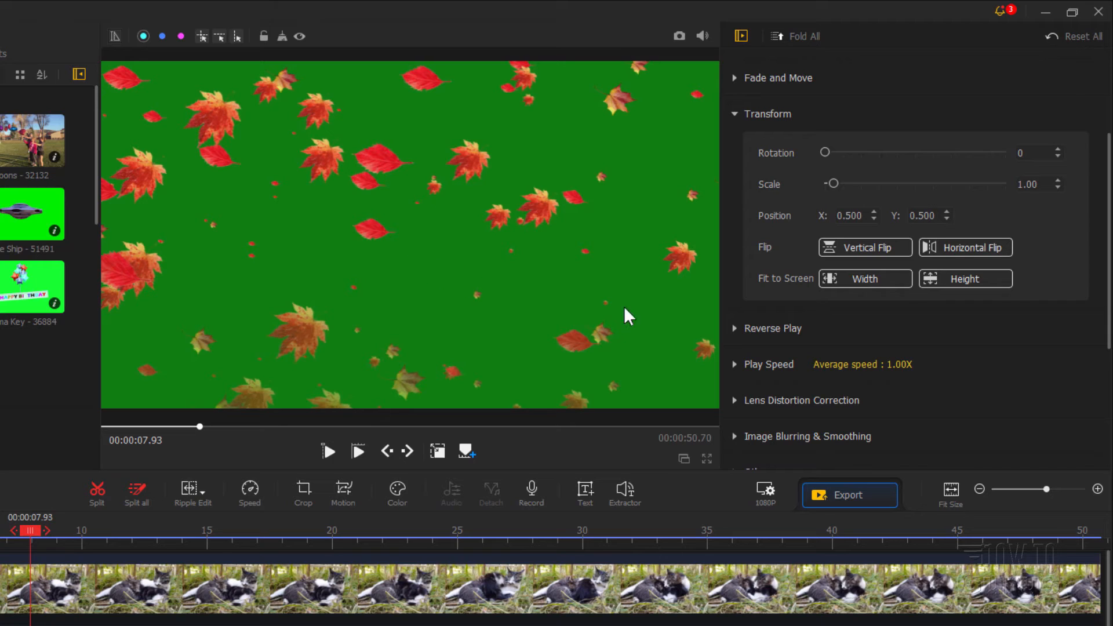
{"action": "scroll", "coordinate": [954, 330], "scroll_direction": "down", "scroll_amount": 5}
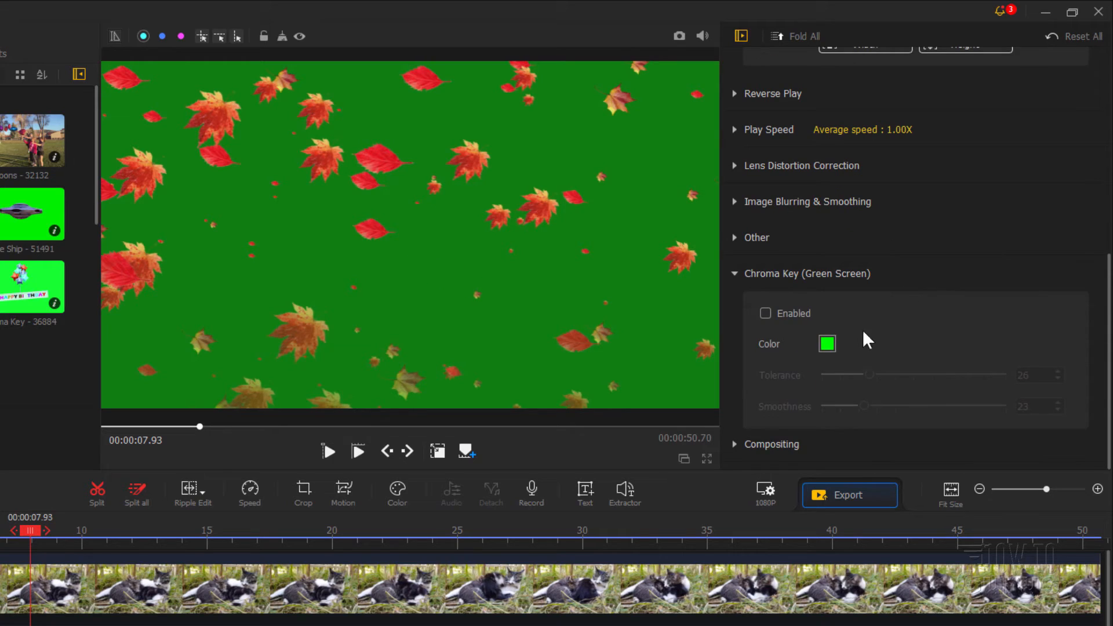
{"action": "left_click", "coordinate": [826, 343]}
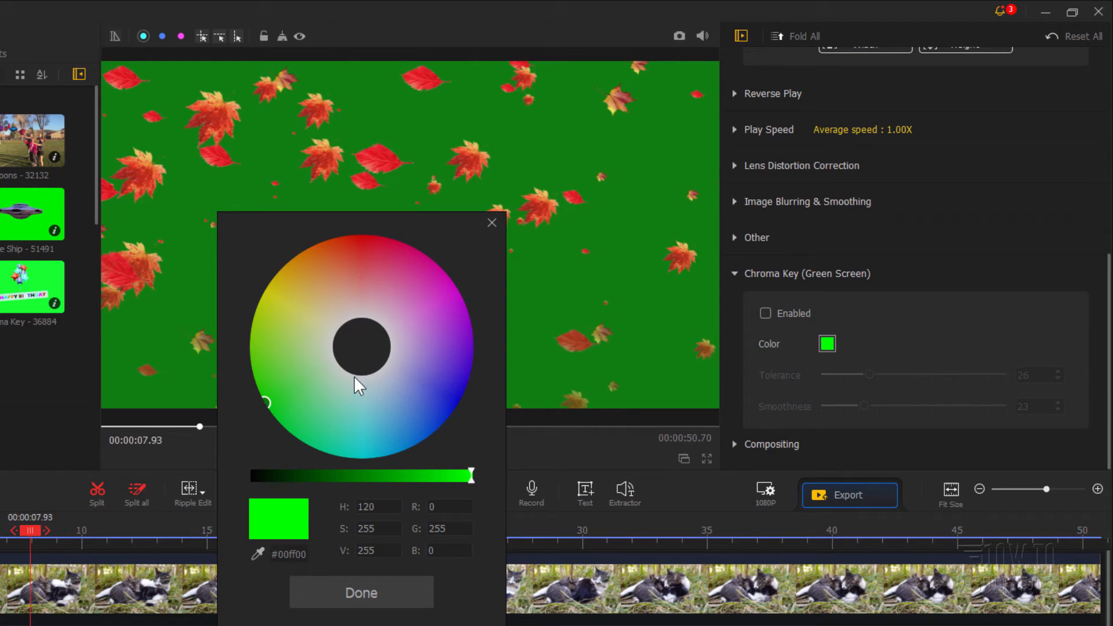
{"action": "left_click", "coordinate": [255, 552]}
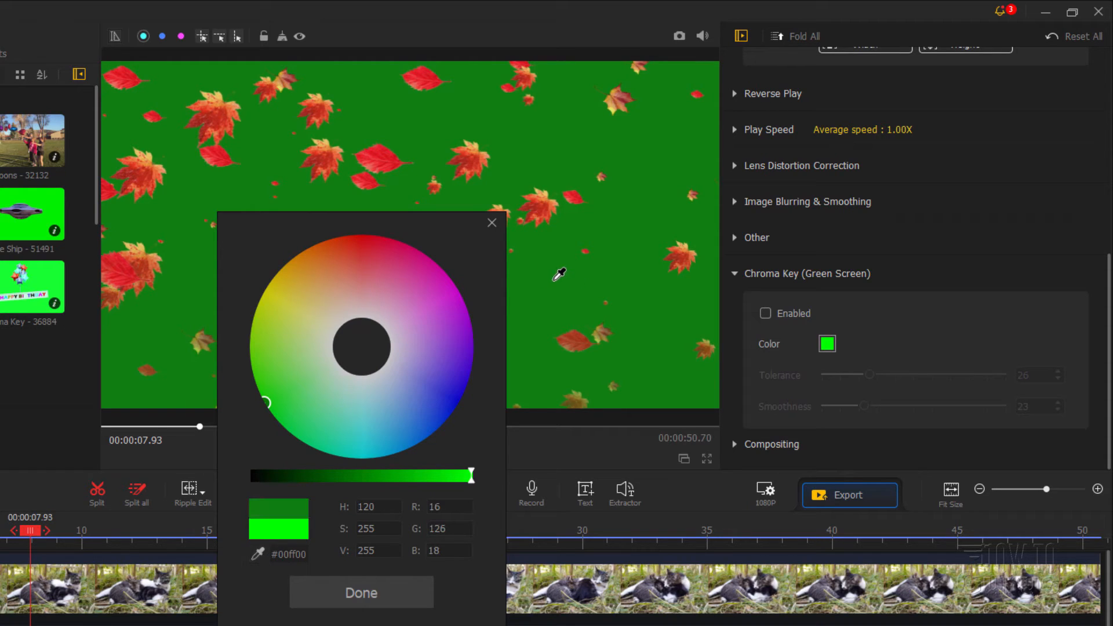
{"action": "left_click", "coordinate": [551, 280]}
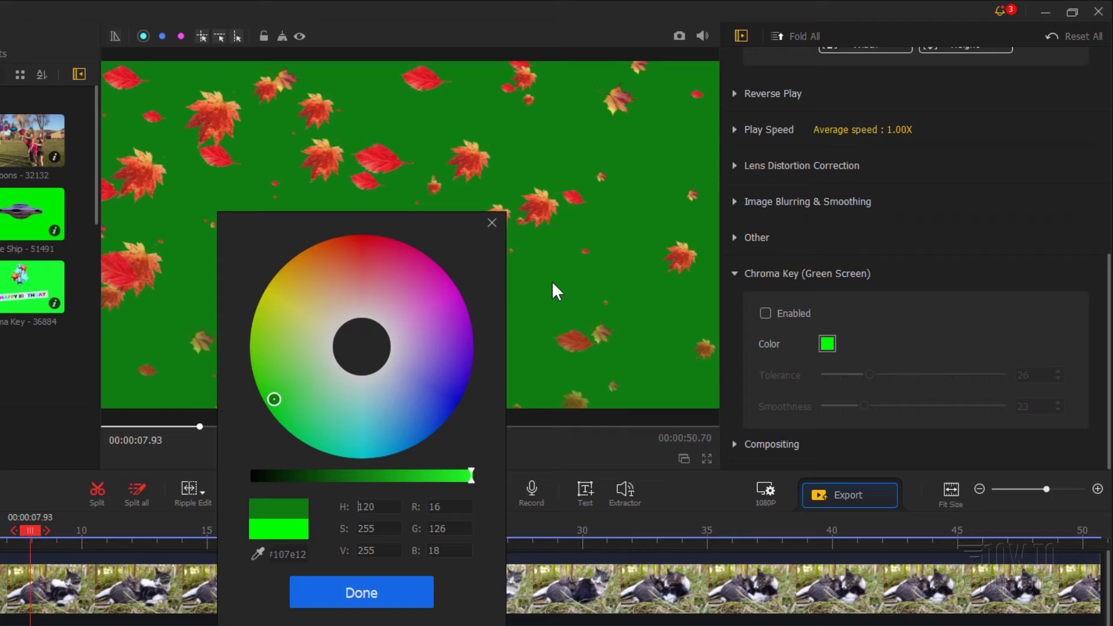
{"action": "left_click", "coordinate": [361, 592]}
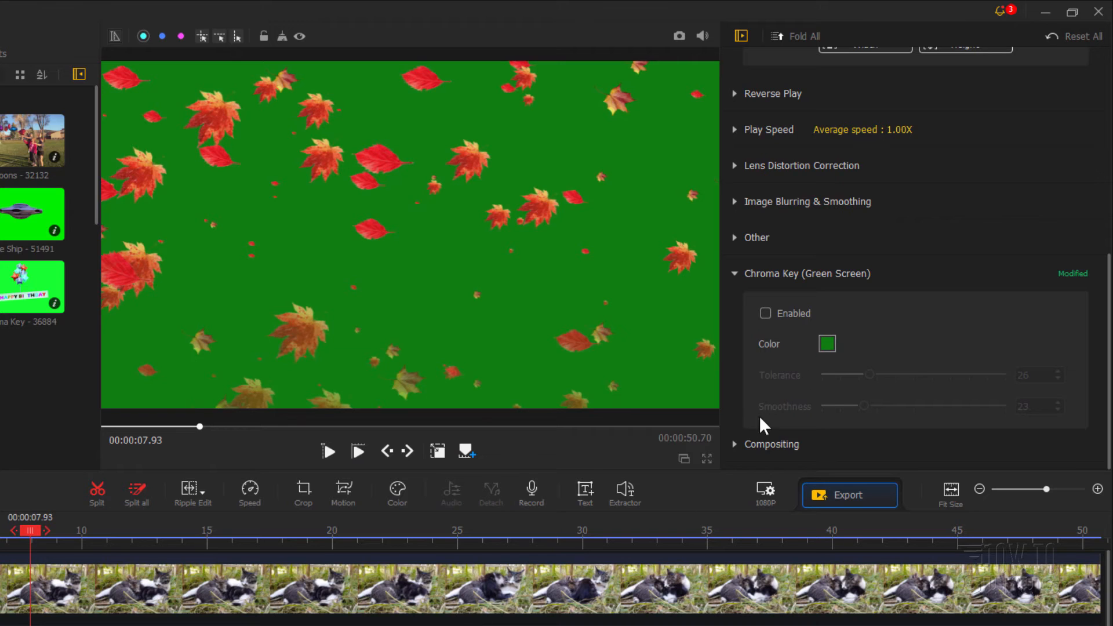
Enable Chroma Key on the Leaves clip with Tolerance 1 and Smoothness 6, and play the composite
{"action": "left_click", "coordinate": [765, 315]}
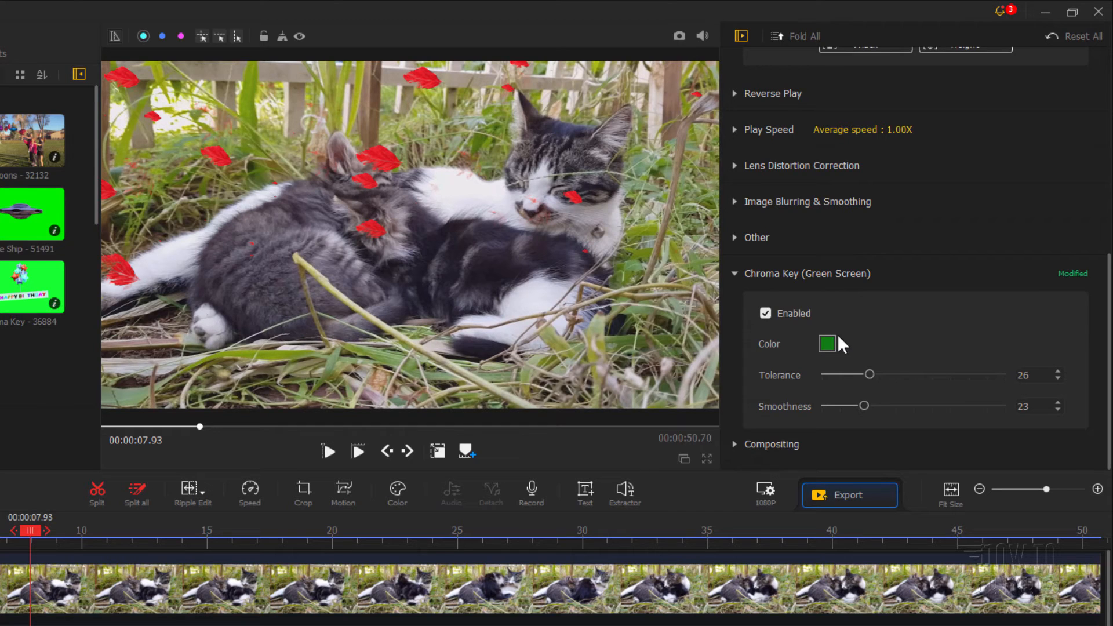
{"action": "left_click_drag", "start_coordinate": [869, 374], "coordinate": [822, 375]}
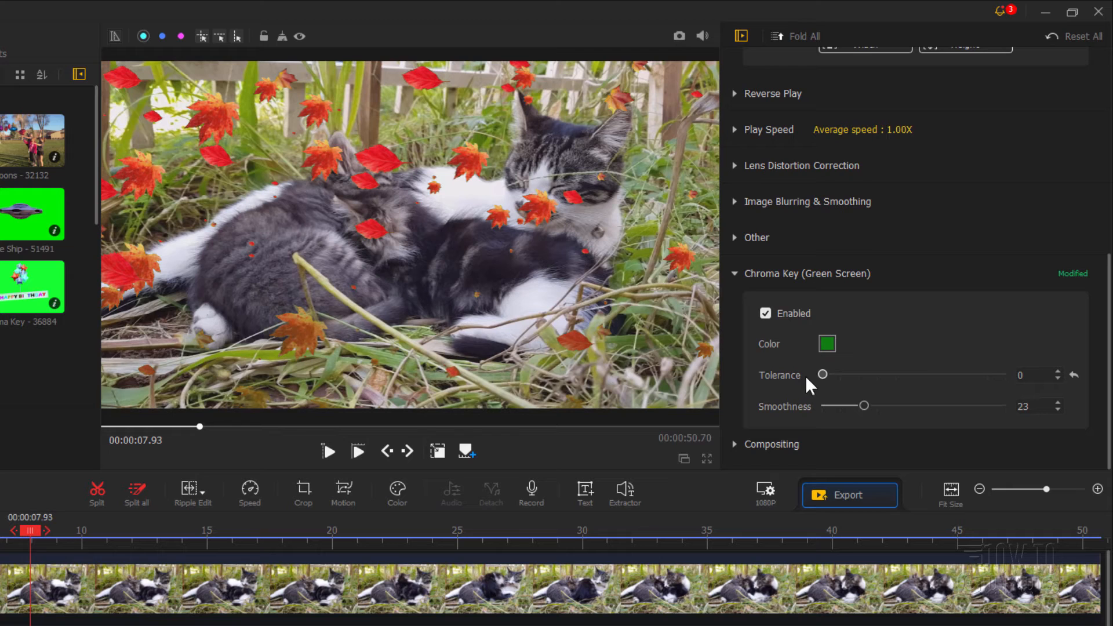
{"action": "left_click_drag", "start_coordinate": [860, 405], "coordinate": [799, 407]}
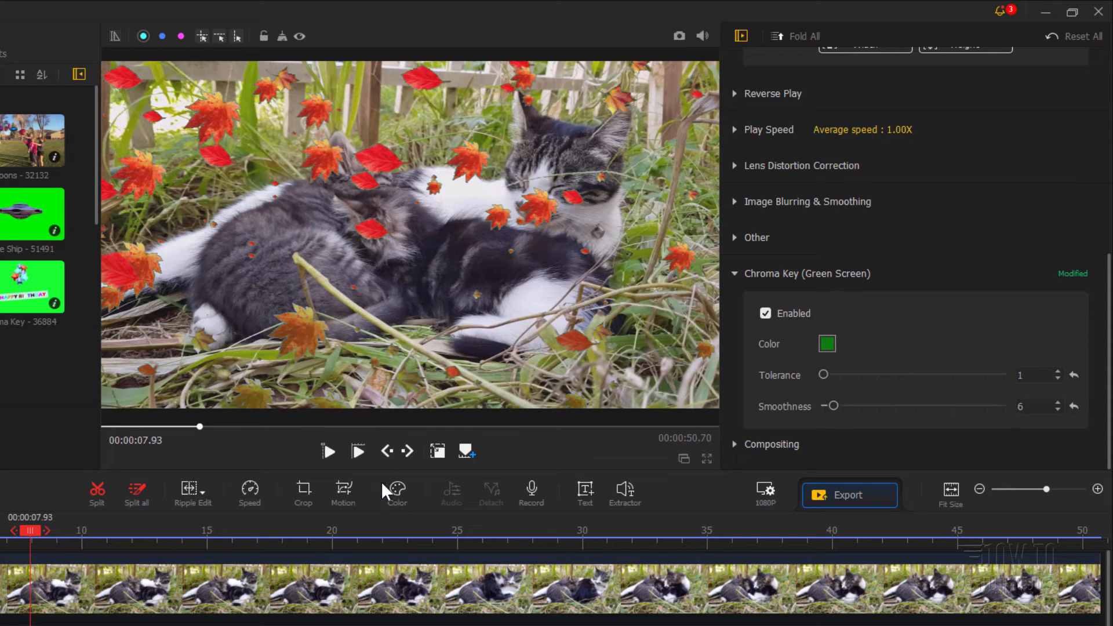
{"action": "left_click", "coordinate": [357, 452]}
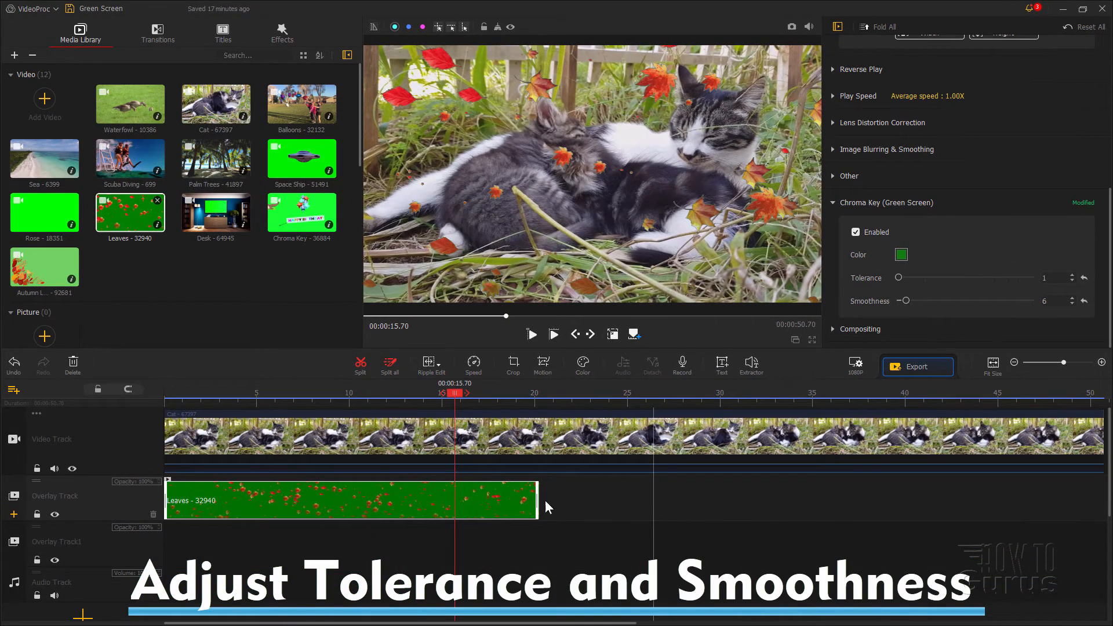
Replace the Leaves clip with Autumn Leaves - 92681 at the start of the Overlay Track, fitted to the screen's width
{"action": "left_click", "coordinate": [408, 490]}
{"action": "key", "text": "Delete"}
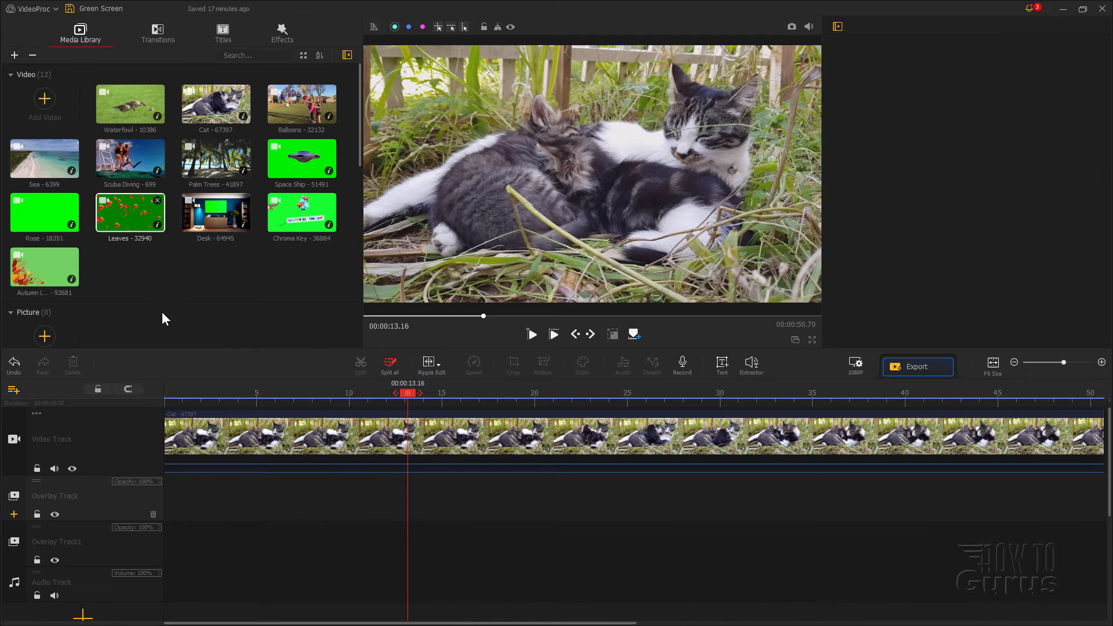
{"action": "left_click_drag", "start_coordinate": [51, 273], "coordinate": [174, 499]}
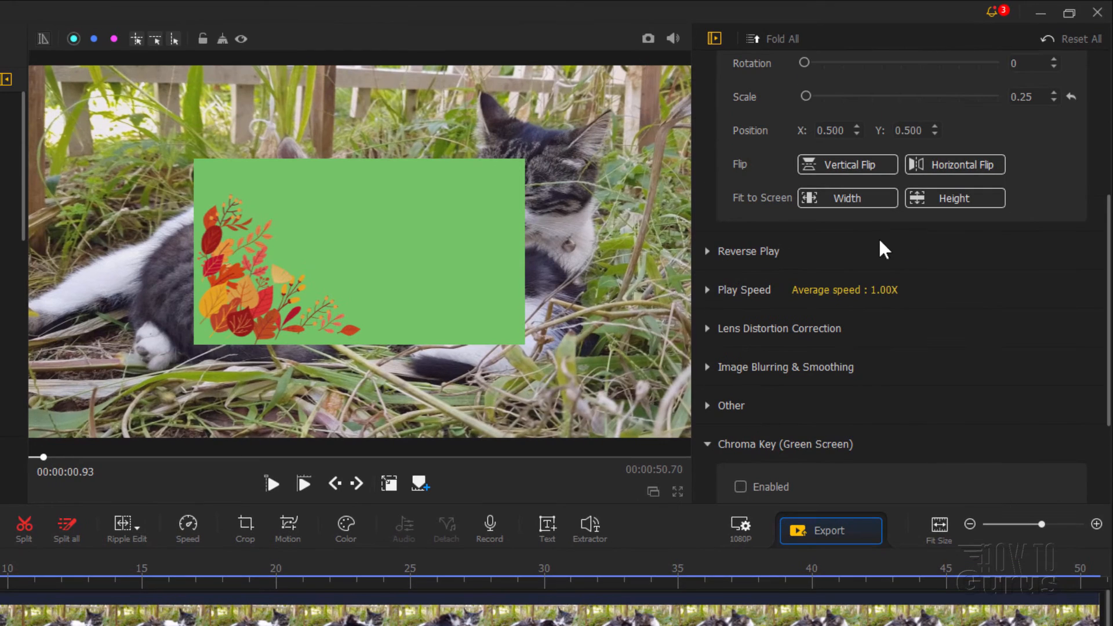
{"action": "left_click", "coordinate": [854, 203]}
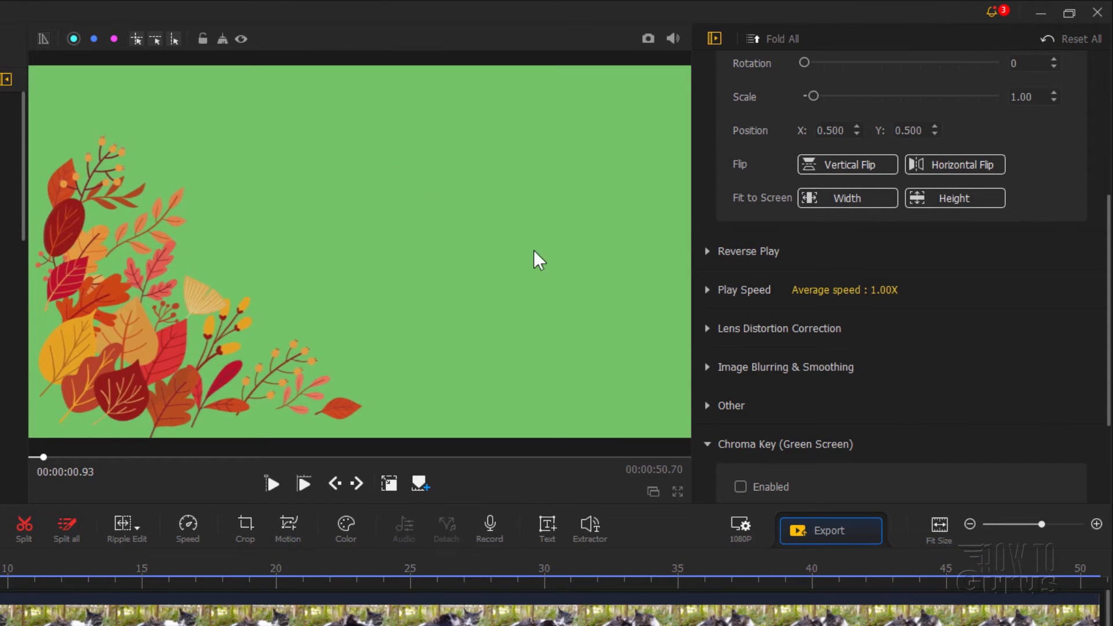
Enable Chroma Key on the Autumn Leaves clip, compare the picture with it off and on, and play the composite
{"action": "scroll", "coordinate": [962, 307], "scroll_direction": "down", "scroll_amount": 3}
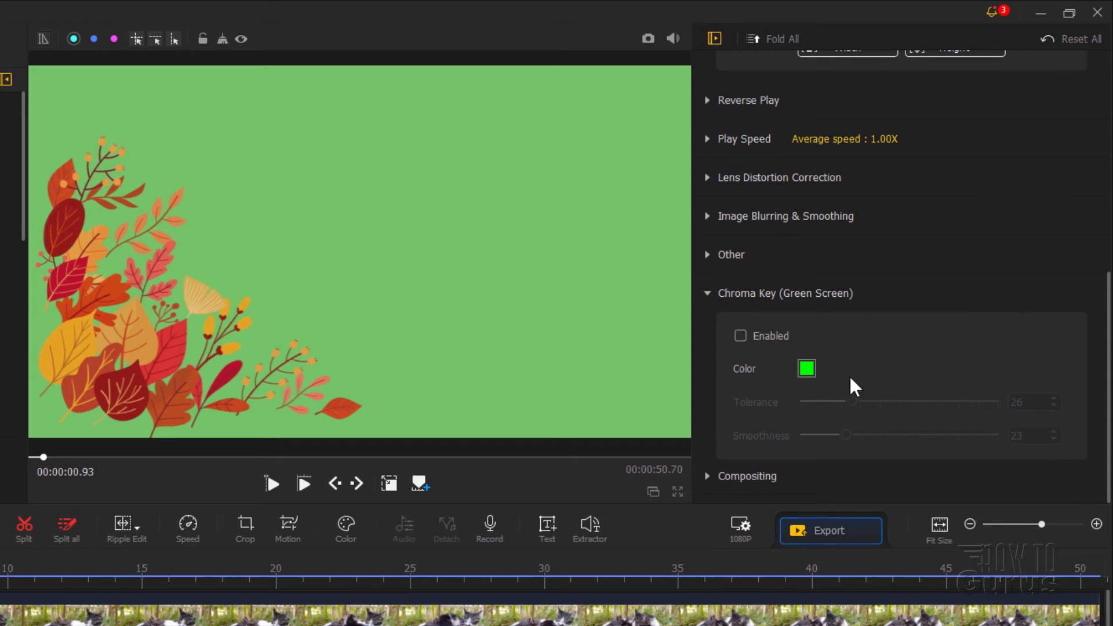
{"action": "left_click", "coordinate": [741, 336]}
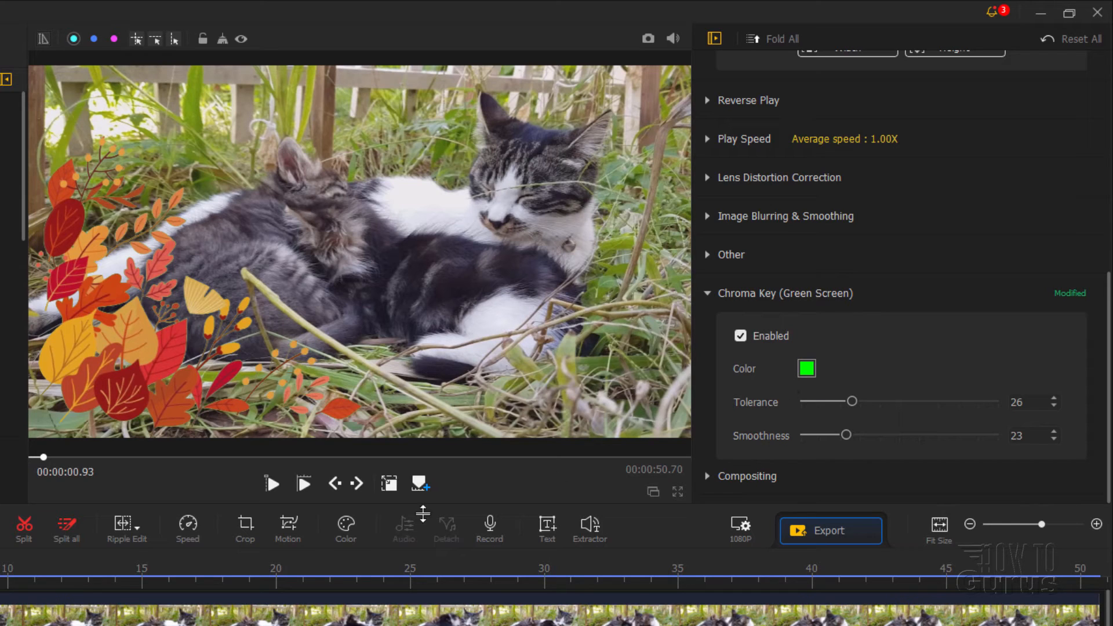
{"action": "left_click", "coordinate": [739, 337]}
{"action": "left_click", "coordinate": [738, 335]}
{"action": "left_click_drag", "start_coordinate": [853, 401], "coordinate": [847, 435]}
{"action": "left_click", "coordinate": [304, 482]}
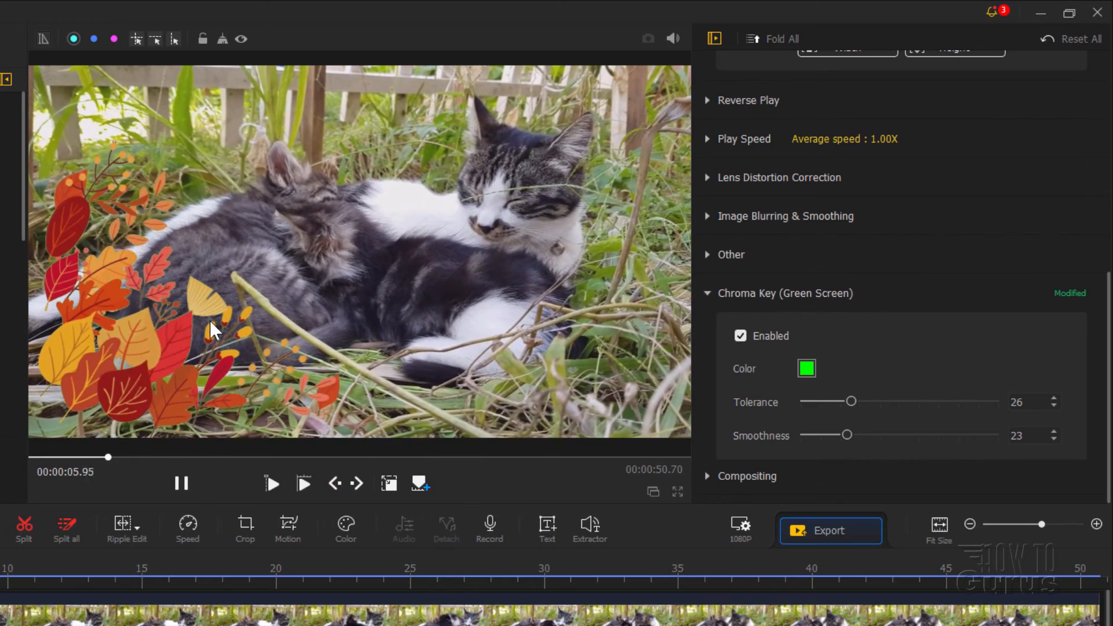
{"action": "left_click", "coordinate": [183, 484]}
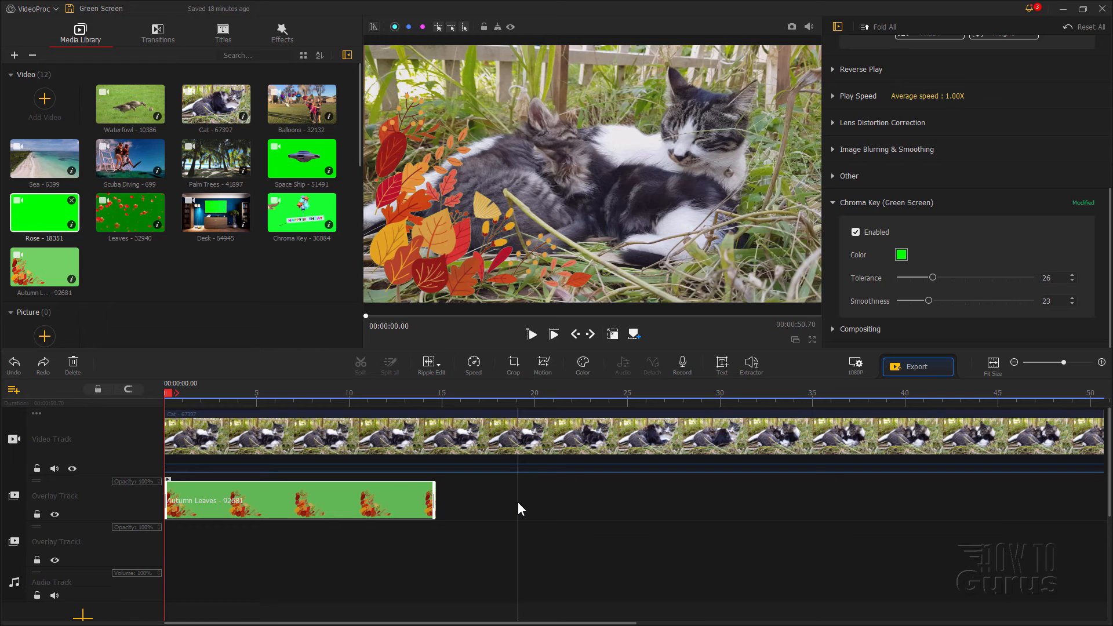
Replace the Autumn Leaves clip with Rose - 18351 at the start of the Overlay Track and scrub through its falling petals
{"action": "left_click", "coordinate": [372, 502]}
{"action": "key", "text": "Delete"}
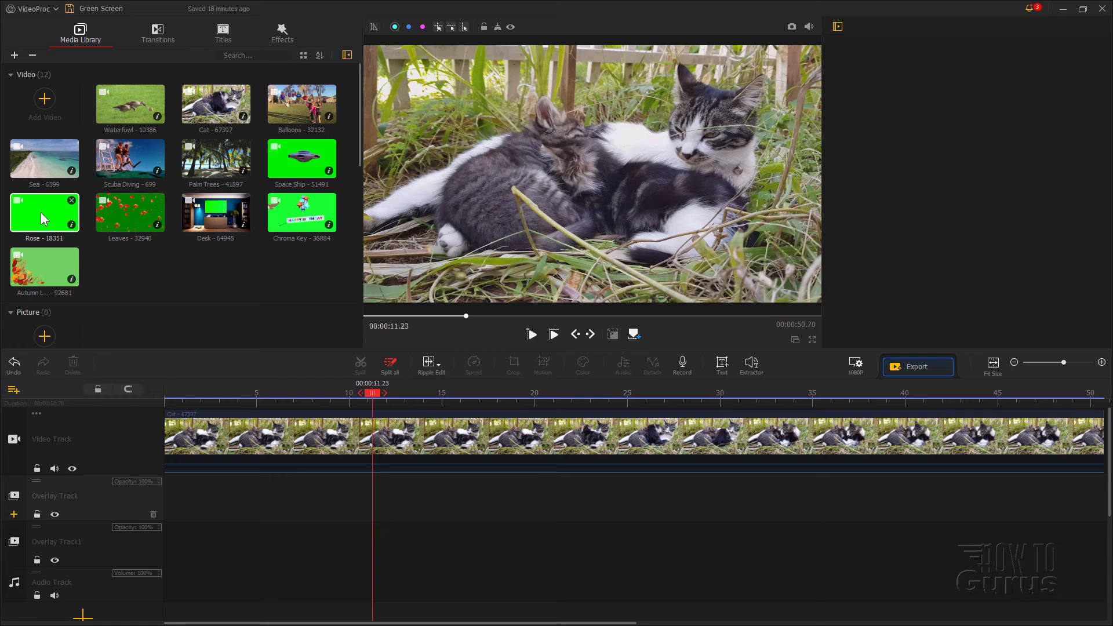
{"action": "left_click_drag", "start_coordinate": [42, 219], "coordinate": [165, 490]}
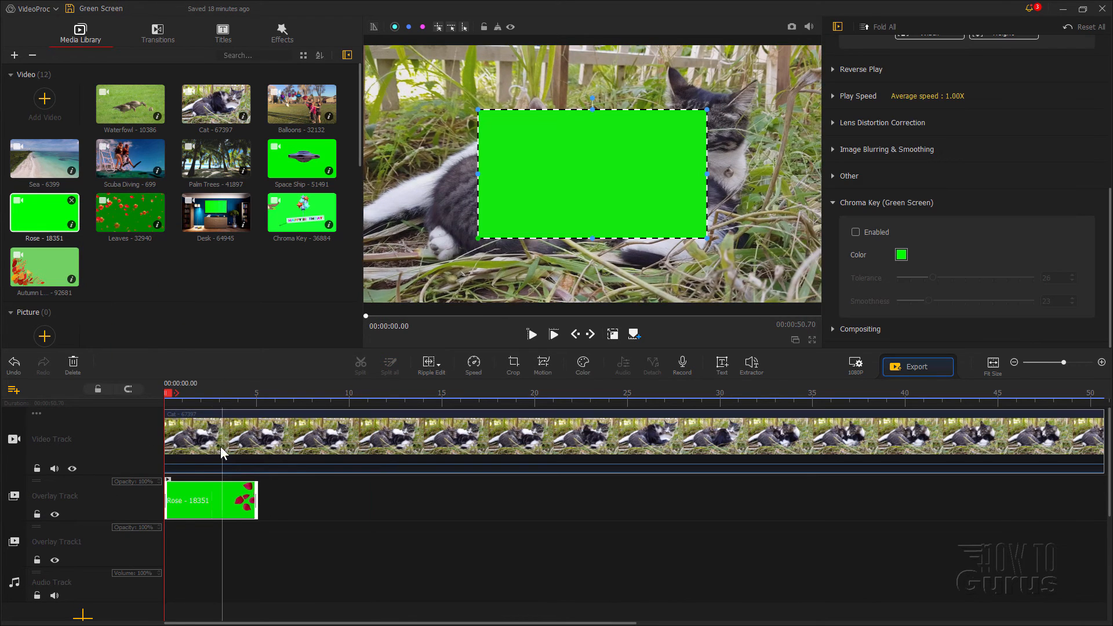
{"action": "left_click_drag", "start_coordinate": [168, 397], "coordinate": [221, 396]}
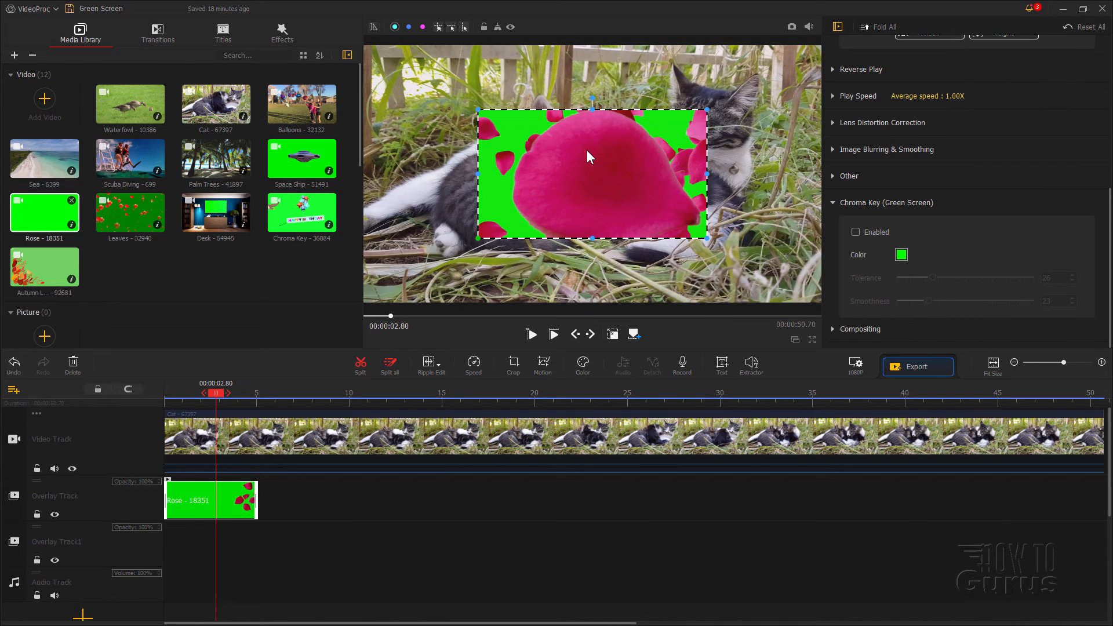
{"action": "mouse_move", "coordinate": [217, 396]}
{"action": "left_mouse_down"}
{"action": "mouse_move", "coordinate": [225, 391]}
{"action": "mouse_move", "coordinate": [186, 393]}
{"action": "mouse_move", "coordinate": [214, 397]}
{"action": "left_mouse_up"}
Move the Rose clip towards the end of the Cat clip and add Waterfowl - 10386 directly after the Cat clip
{"action": "left_click_drag", "start_coordinate": [249, 496], "coordinate": [674, 513]}
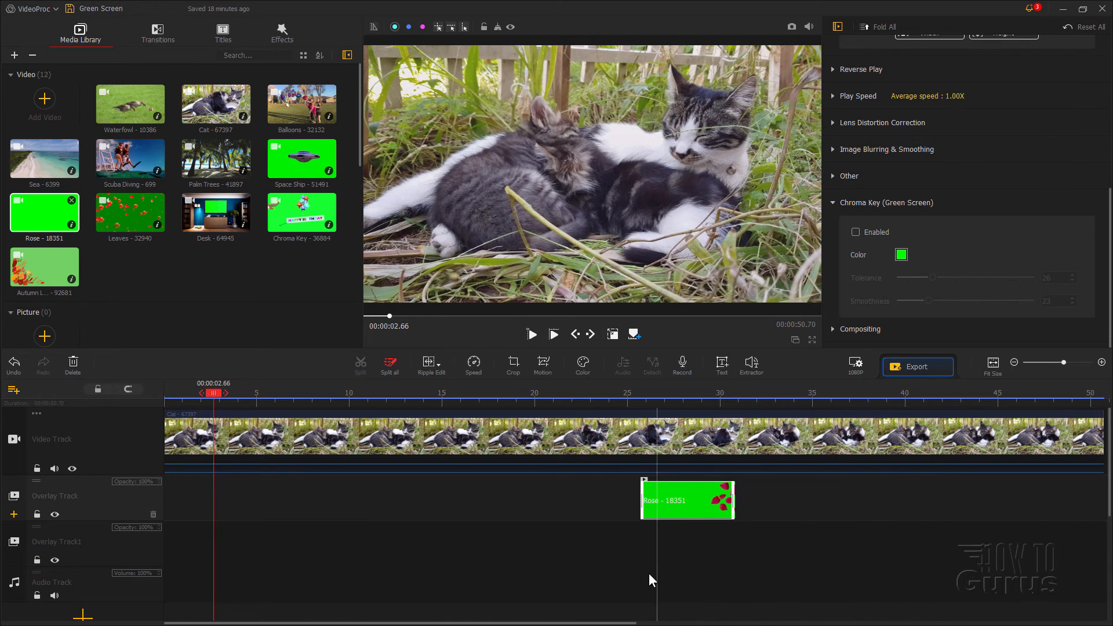
{"action": "left_click_drag", "start_coordinate": [612, 623], "coordinate": [895, 605]}
{"action": "left_click_drag", "start_coordinate": [177, 499], "coordinate": [417, 499]}
{"action": "left_click_drag", "start_coordinate": [133, 116], "coordinate": [642, 429]}
Play the cut from the Cat clip to the Waterfowl clip and move the Rose clip so it spans that cut
{"action": "left_click", "coordinate": [550, 394]}
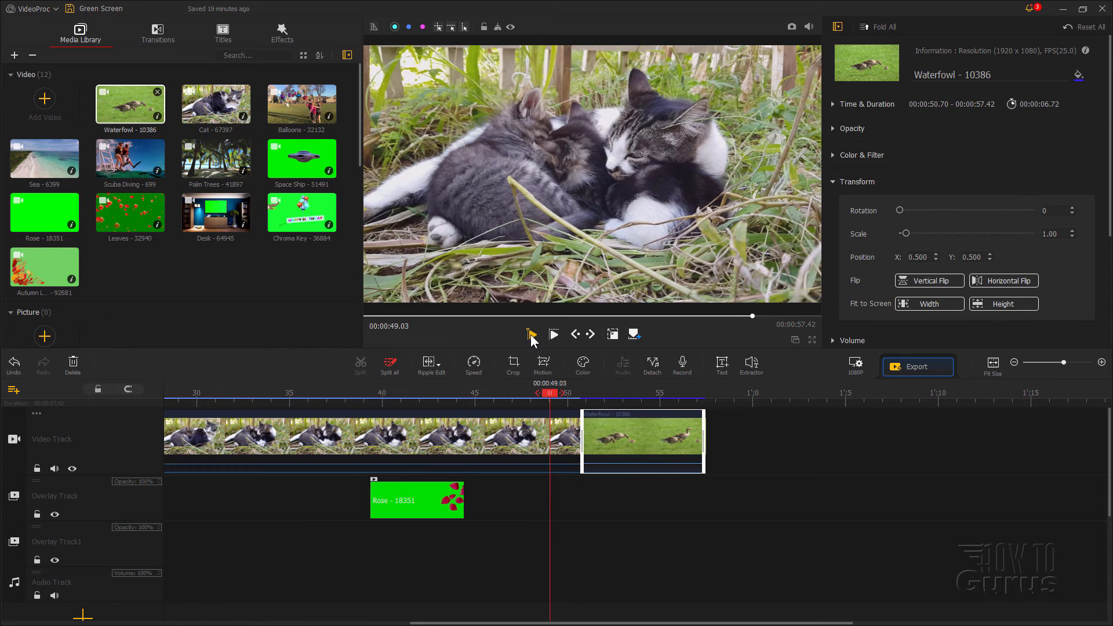
{"action": "left_click", "coordinate": [531, 334]}
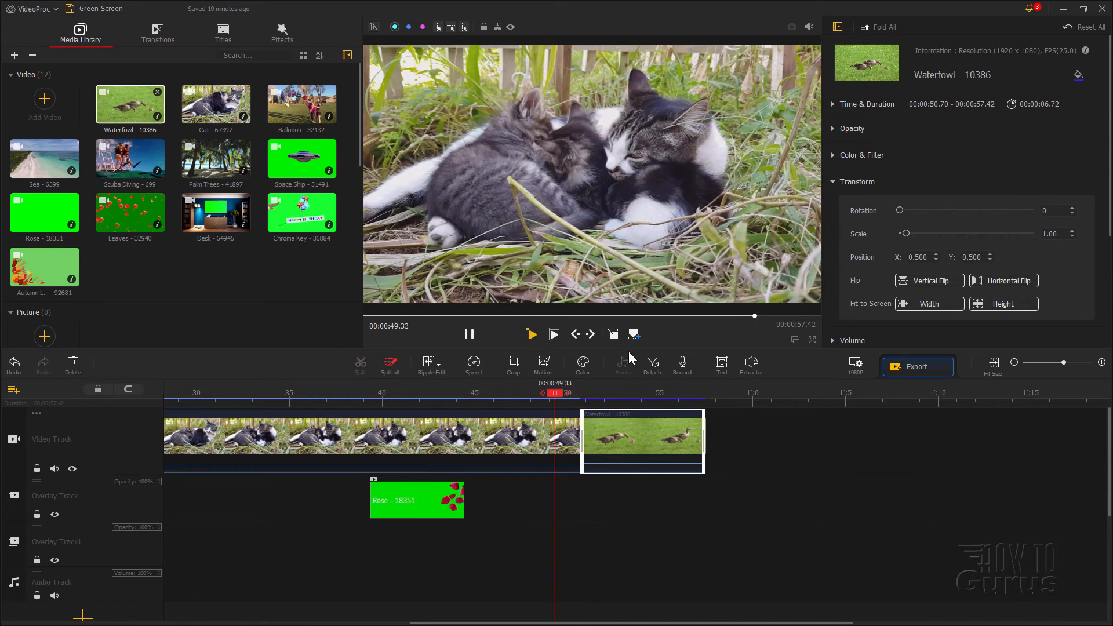
{"action": "left_click", "coordinate": [471, 334]}
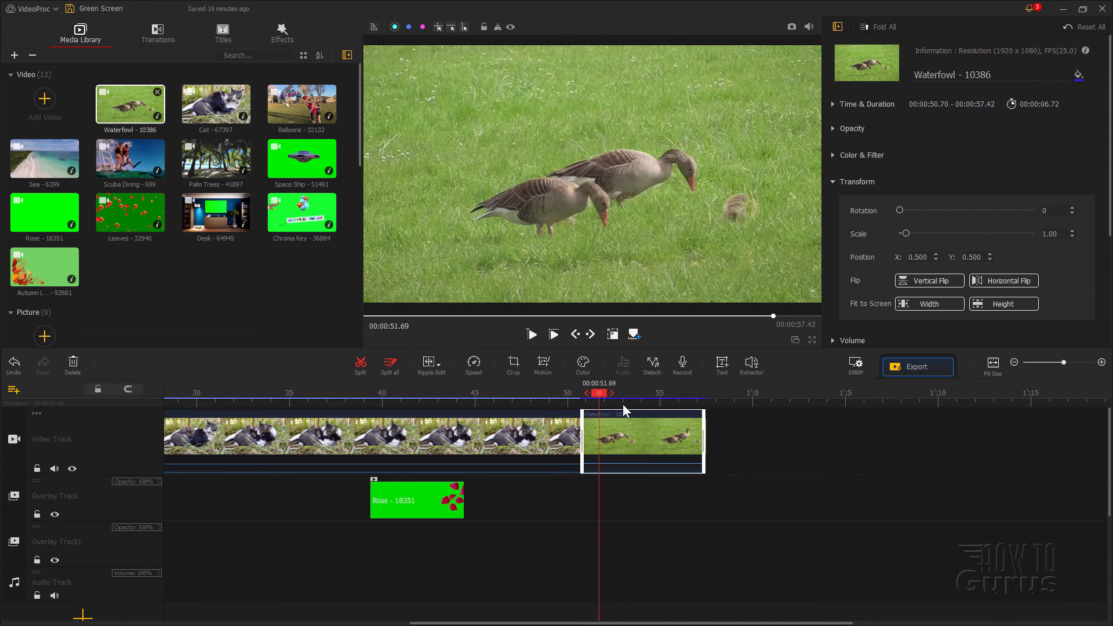
{"action": "left_click_drag", "start_coordinate": [422, 499], "coordinate": [584, 502]}
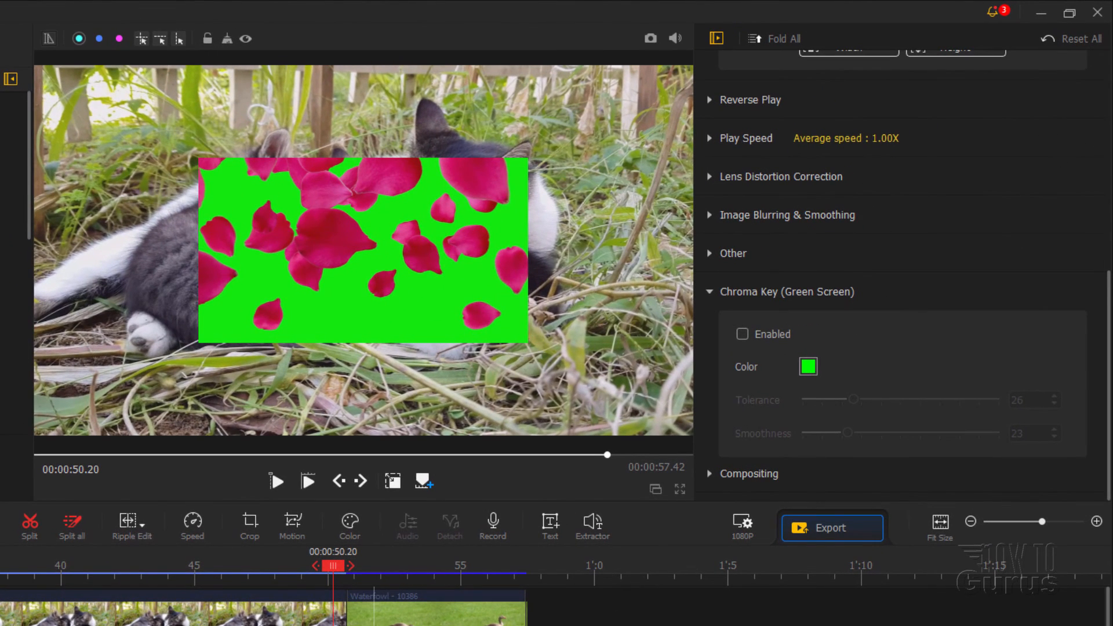
{"action": "scroll", "coordinate": [881, 276], "scroll_direction": "up", "scroll_amount": 5}
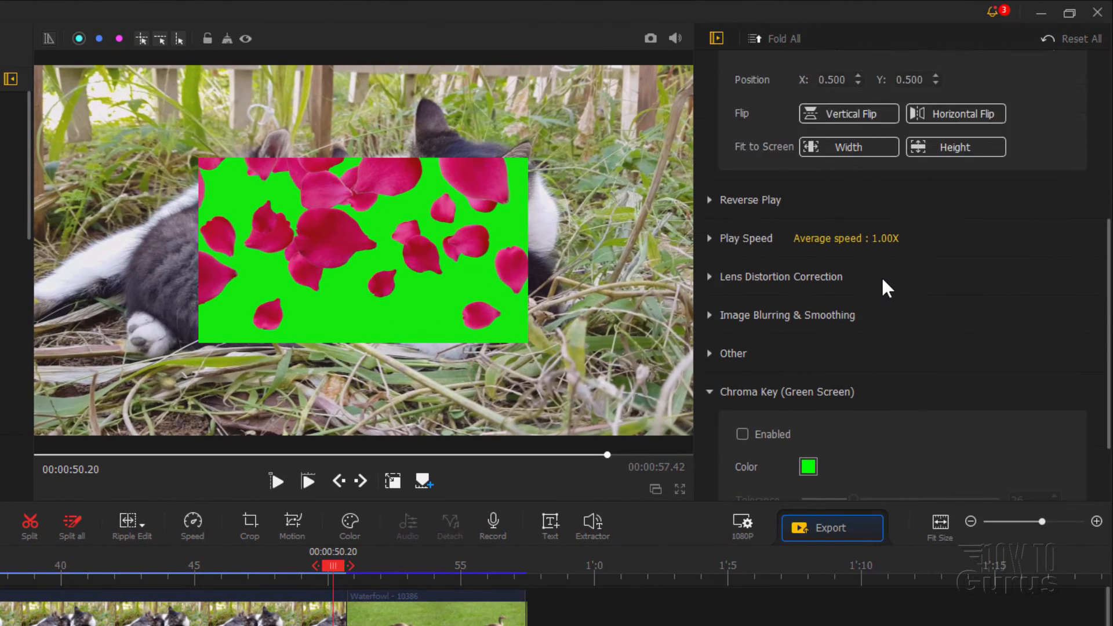
Fit the Rose clip to the screen width and enable Chroma Key on it
{"action": "left_click", "coordinate": [849, 296]}
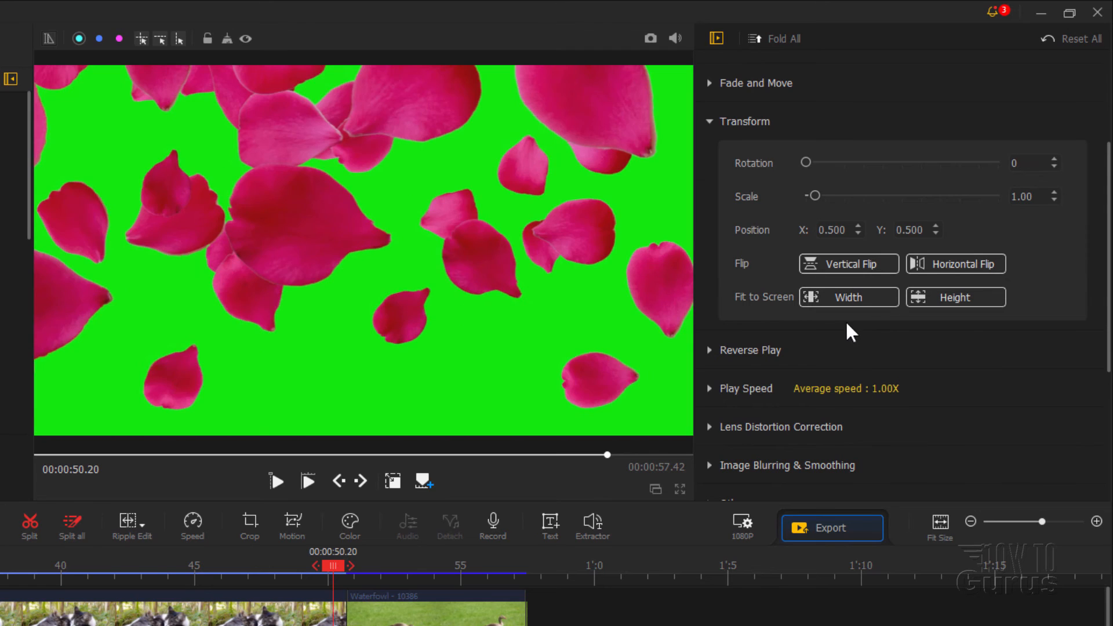
{"action": "scroll", "coordinate": [896, 311], "scroll_direction": "down", "scroll_amount": 5}
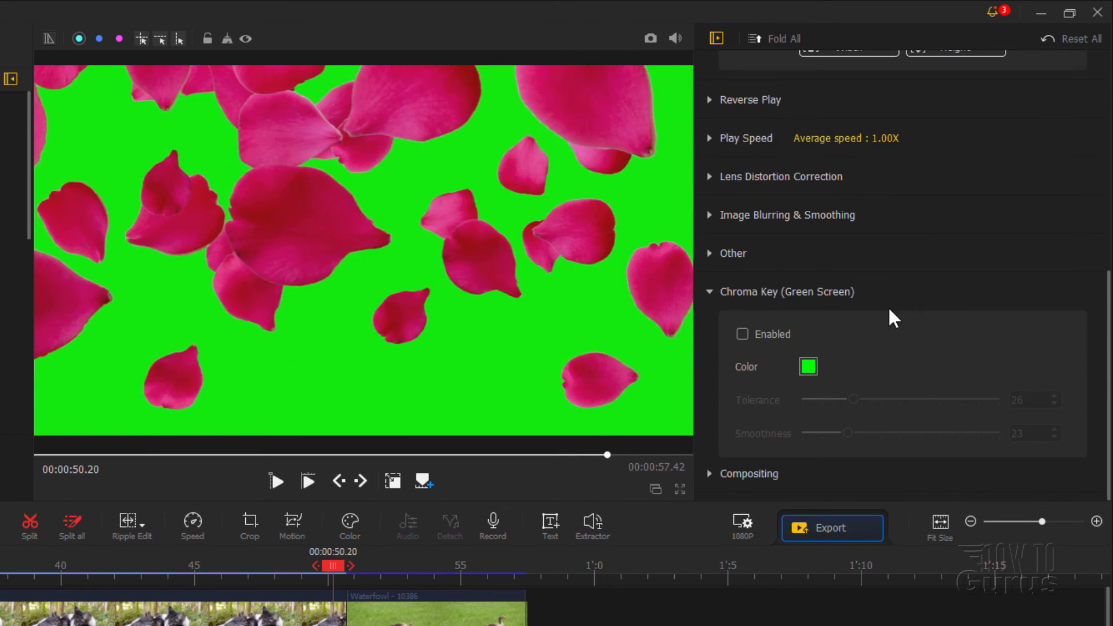
{"action": "left_click", "coordinate": [742, 334]}
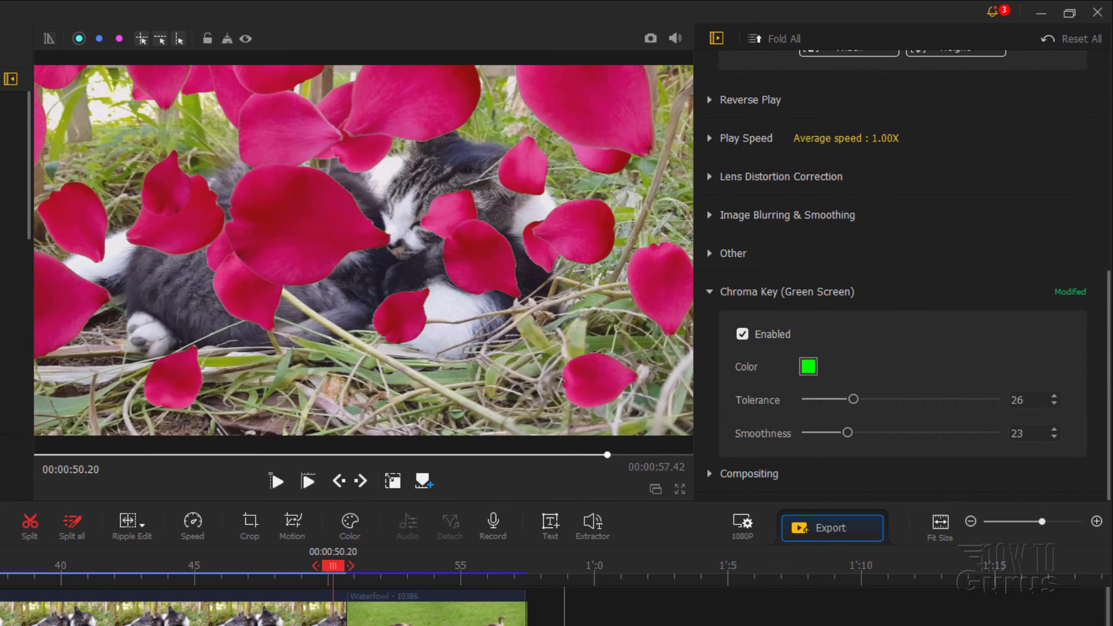
Play the keyed rose petals over the cut, starting a few seconds before the Rose clip
{"action": "left_click_drag", "start_coordinate": [281, 568], "coordinate": [226, 566]}
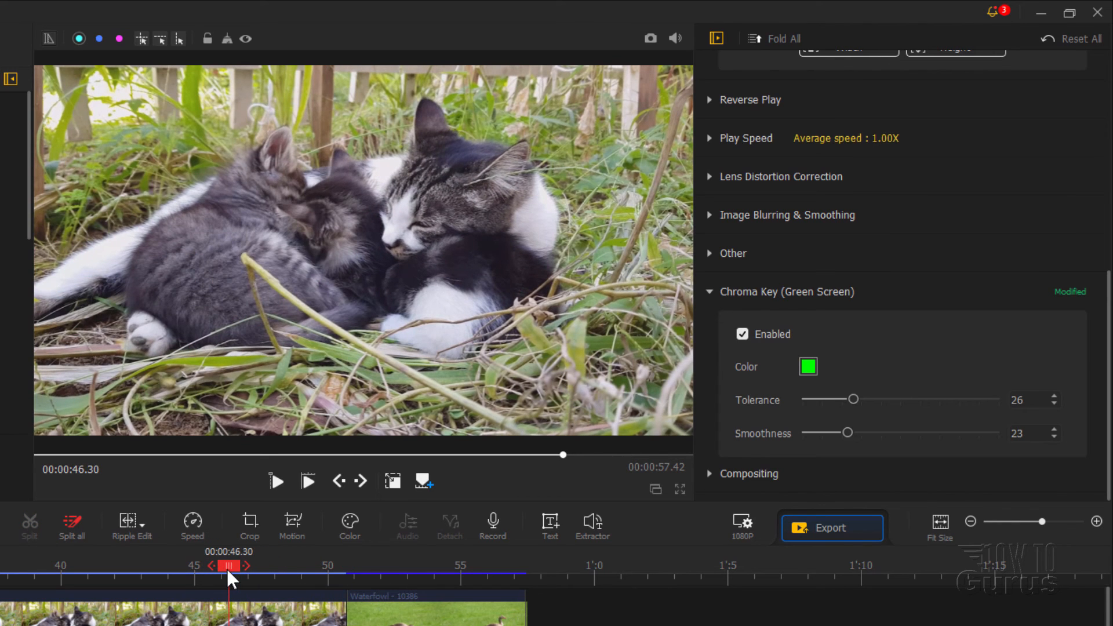
{"action": "left_click", "coordinate": [274, 481]}
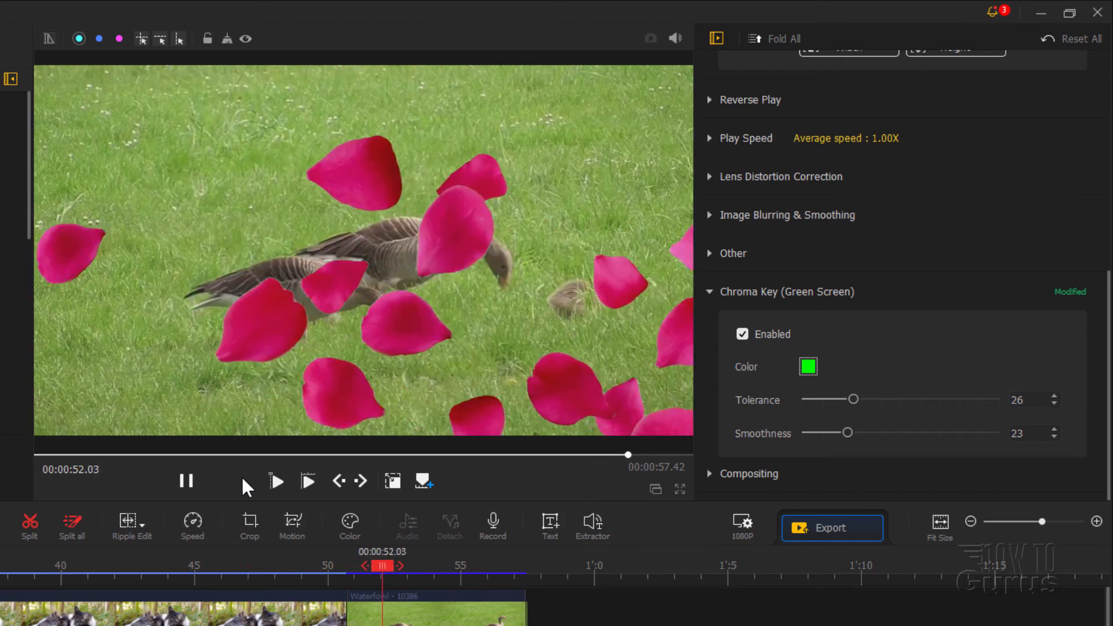
{"action": "left_click", "coordinate": [183, 483]}
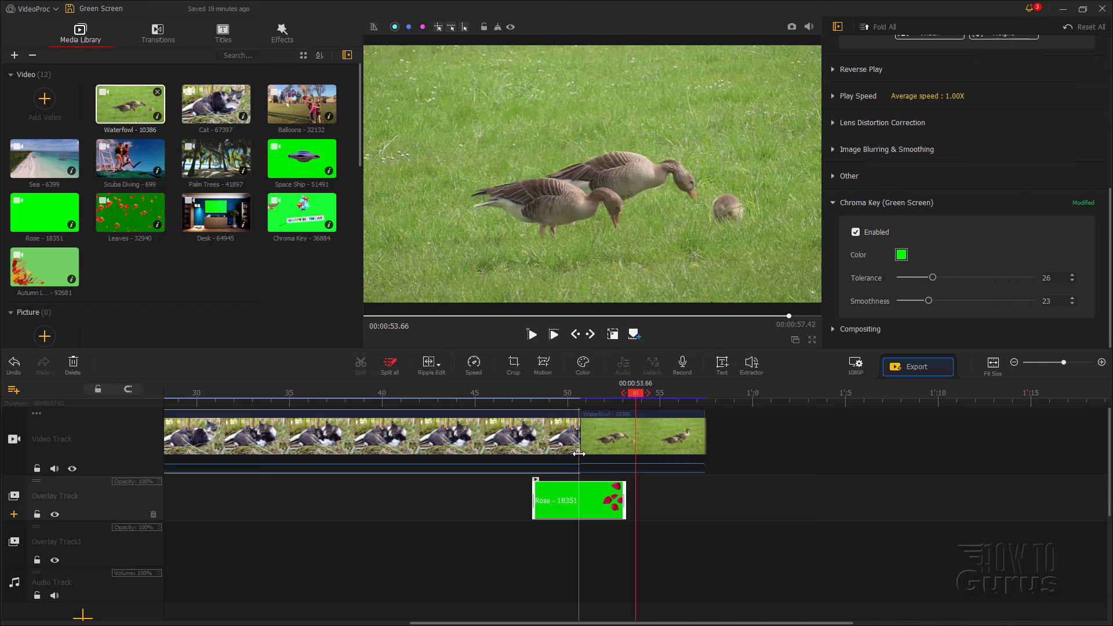
Add a Fade transition between the Cat and Waterfowl clips and check the frame inside it
{"action": "left_click", "coordinate": [161, 36]}
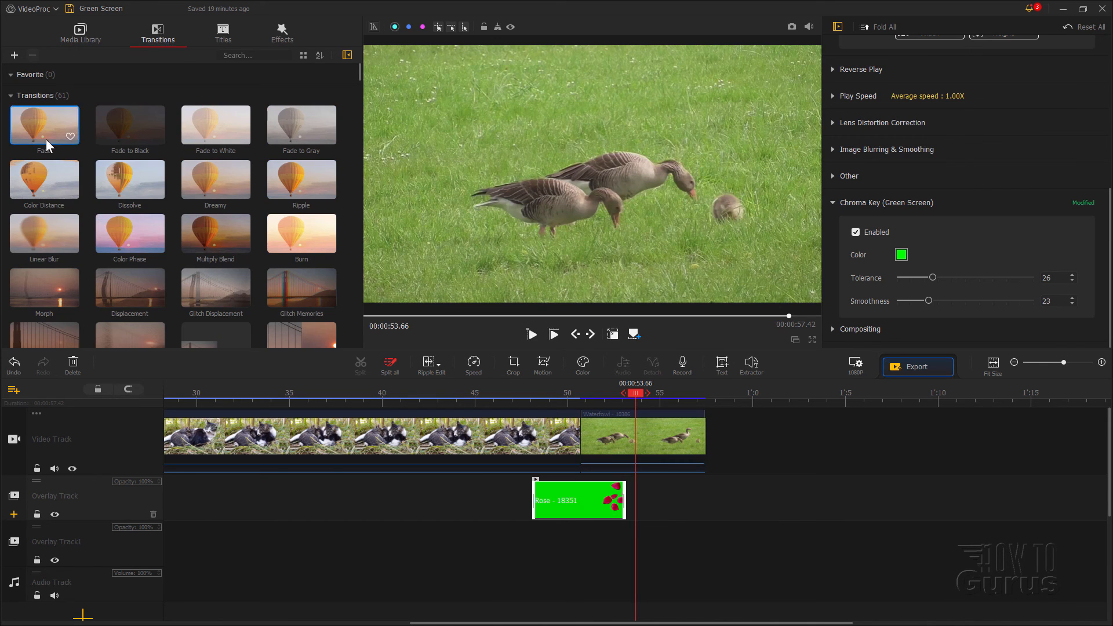
{"action": "left_click_drag", "start_coordinate": [42, 139], "coordinate": [610, 442]}
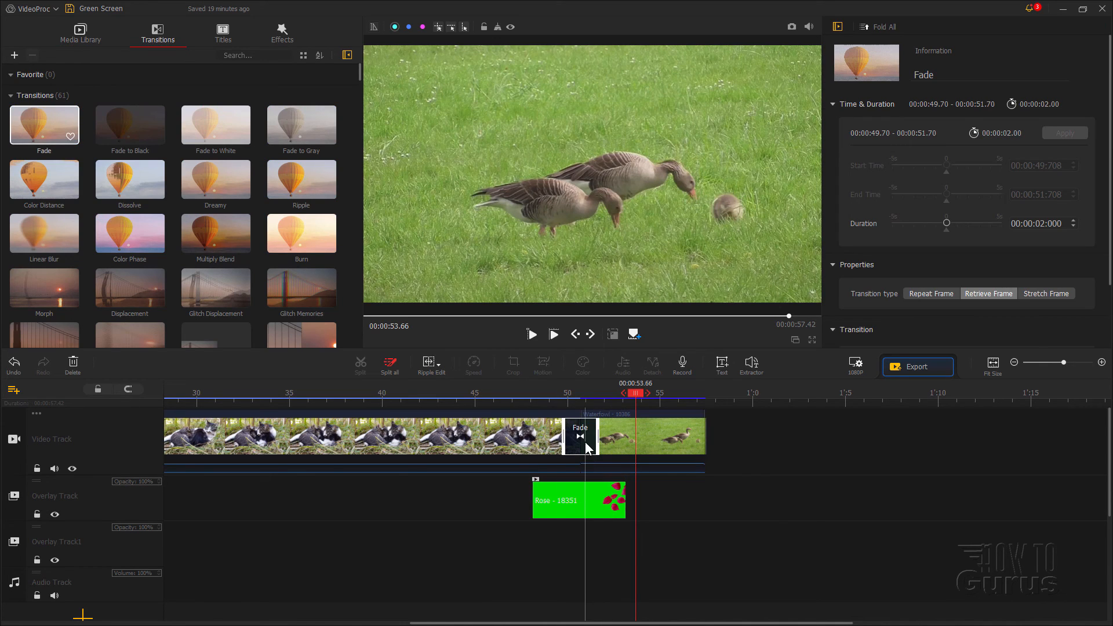
{"action": "left_click_drag", "start_coordinate": [592, 399], "coordinate": [572, 398]}
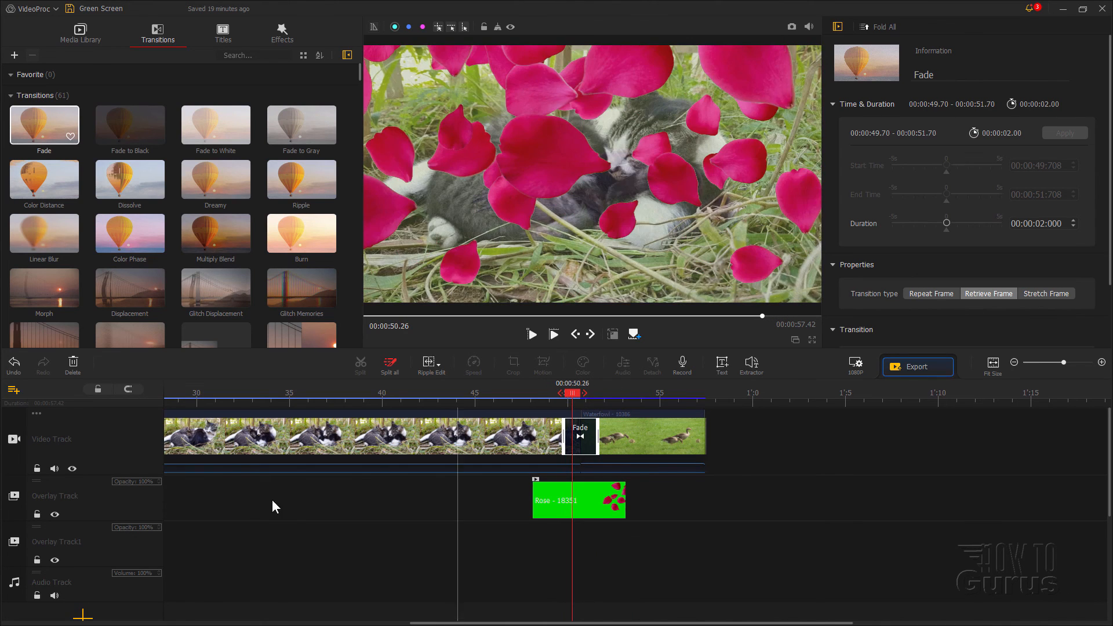
Hide the Overlay Track, play the Fade from the Cat clip to the Waterfowl clip without petals, and show the track again
{"action": "left_click", "coordinate": [55, 514]}
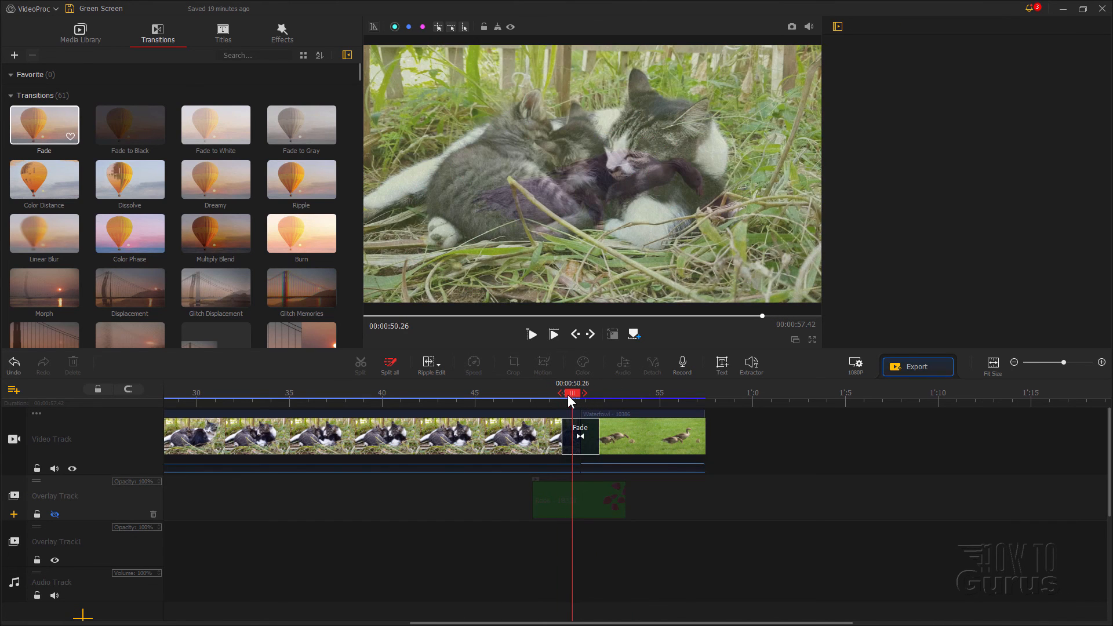
{"action": "left_click_drag", "start_coordinate": [568, 395], "coordinate": [546, 399]}
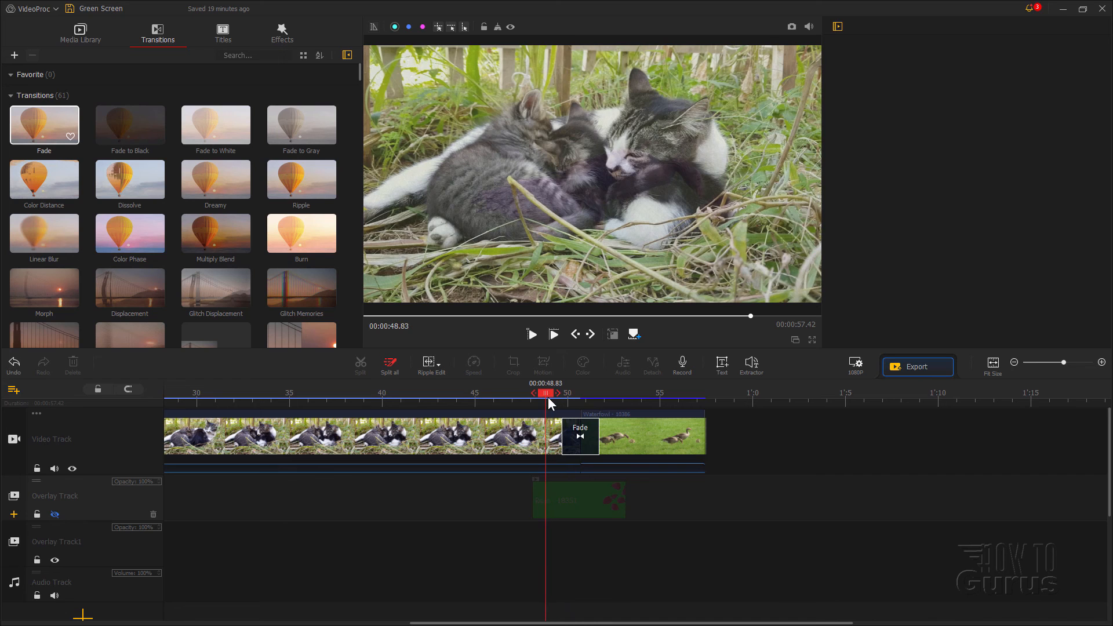
{"action": "left_click", "coordinate": [532, 335]}
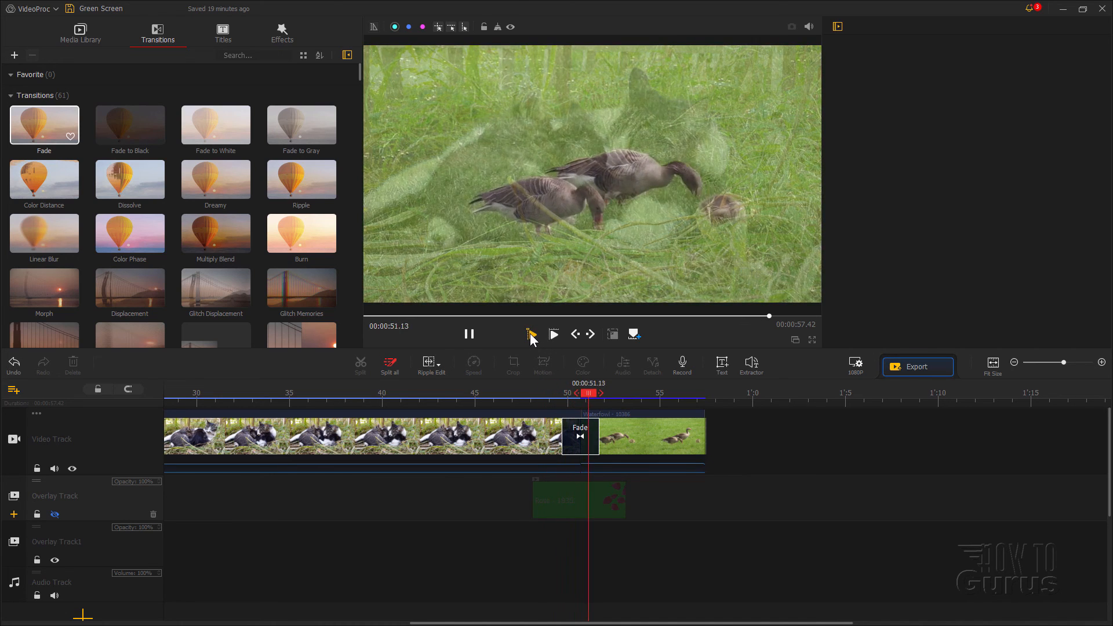
{"action": "left_click", "coordinate": [469, 334]}
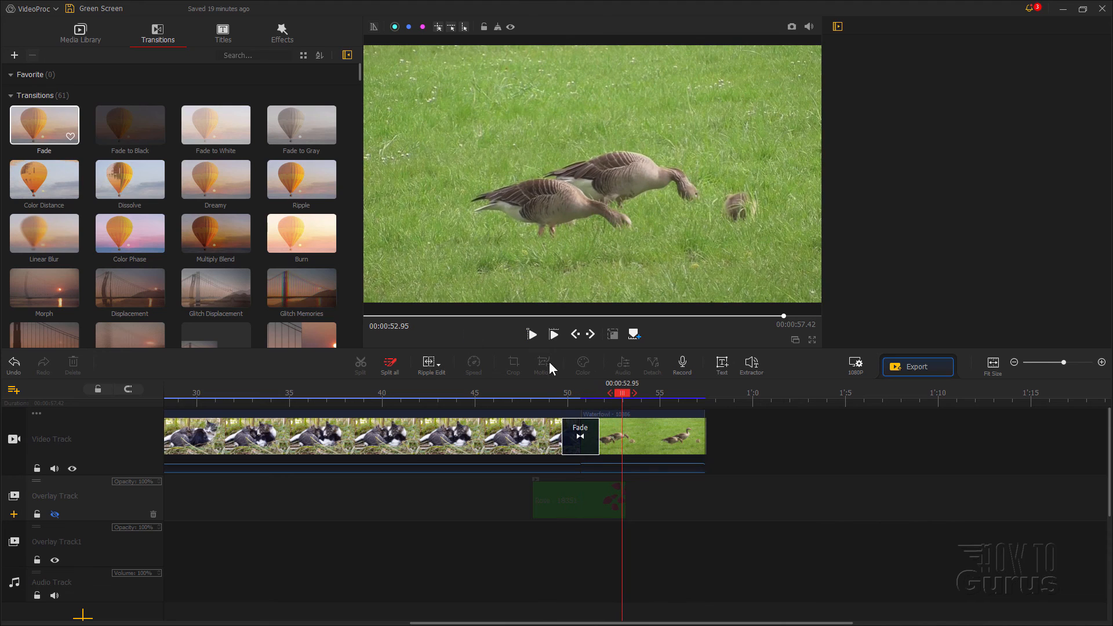
{"action": "left_click", "coordinate": [54, 515]}
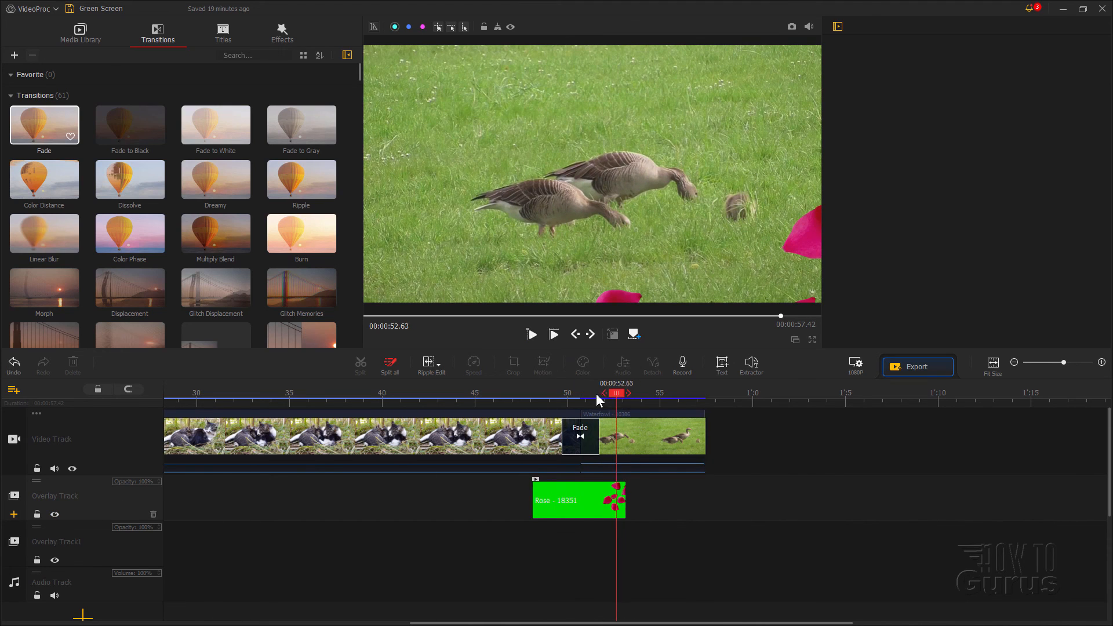
Play the Fade together with the falling petals and return the playhead to well before the Rose clip
{"action": "left_click_drag", "start_coordinate": [599, 399], "coordinate": [471, 392]}
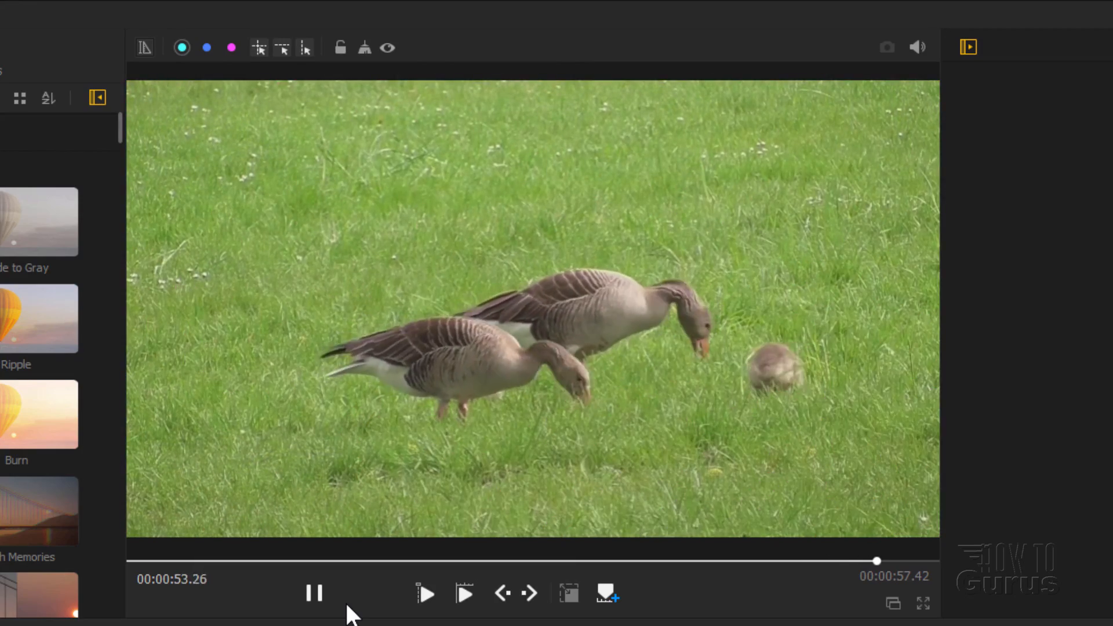
{"action": "left_click", "coordinate": [314, 592]}
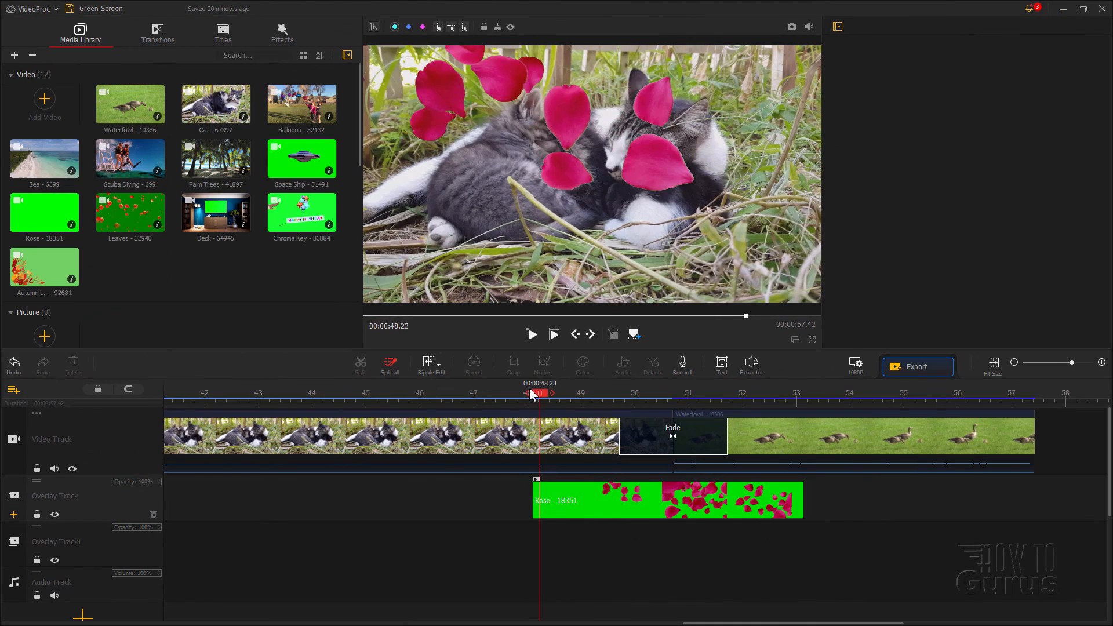
{"action": "left_click_drag", "start_coordinate": [539, 394], "coordinate": [259, 397]}
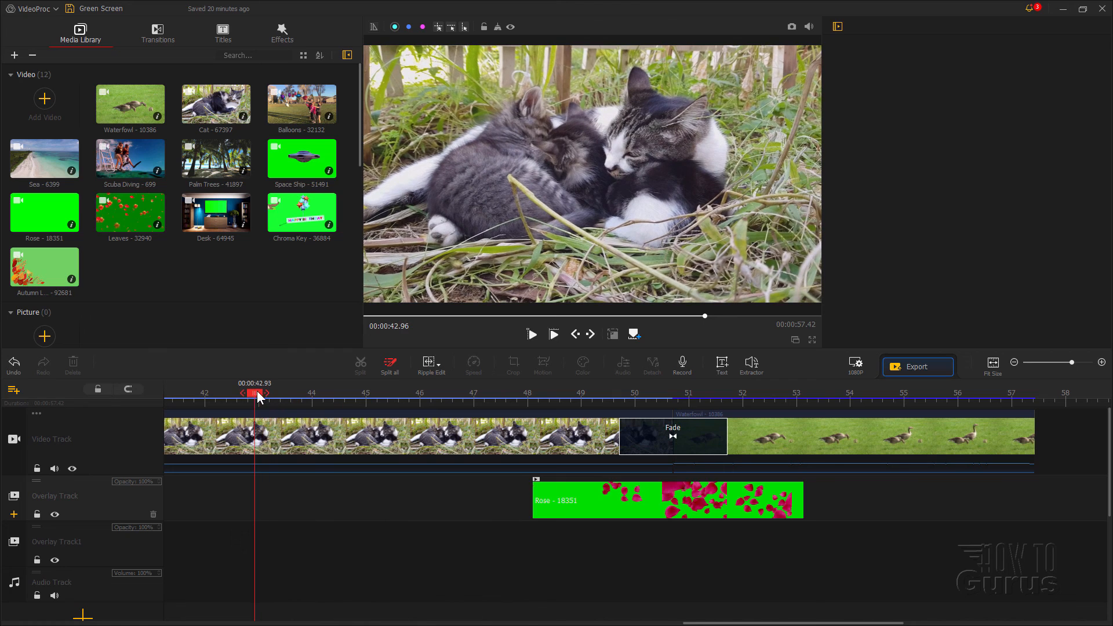